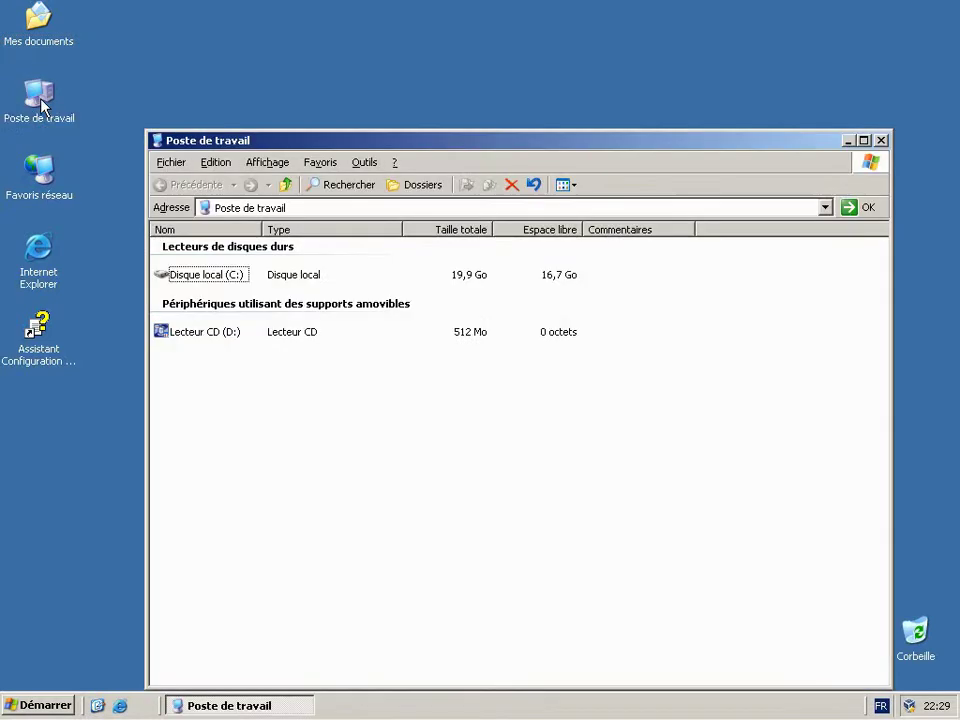
- Browse the contents of CD drive D: and launch driveremap.exe, the Citrix drive remapping utility
right_click(211, 336)
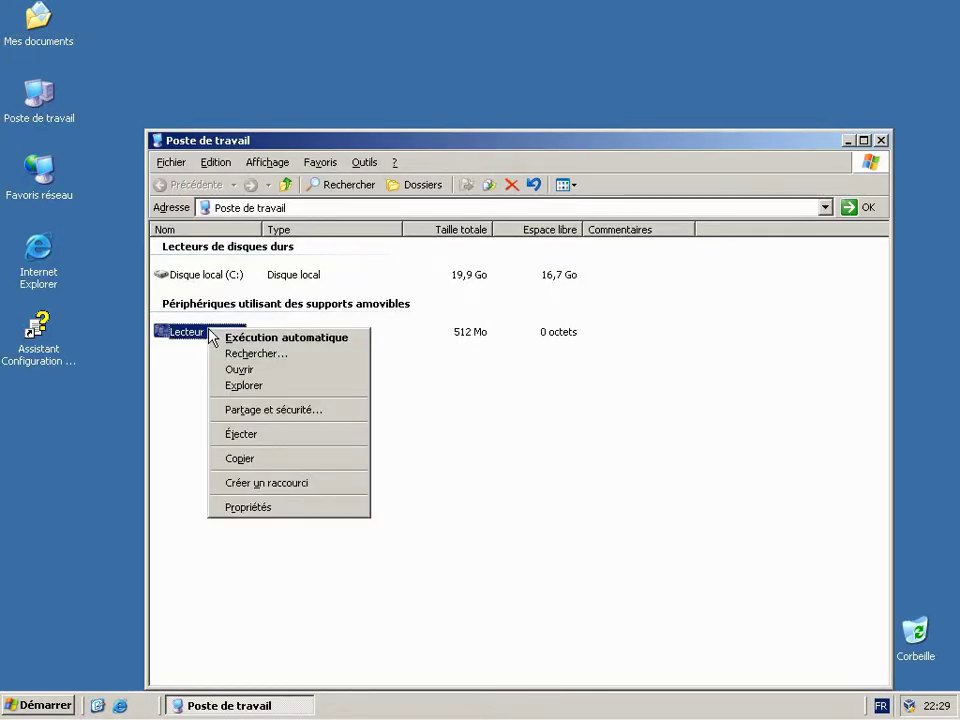
click(260, 372)
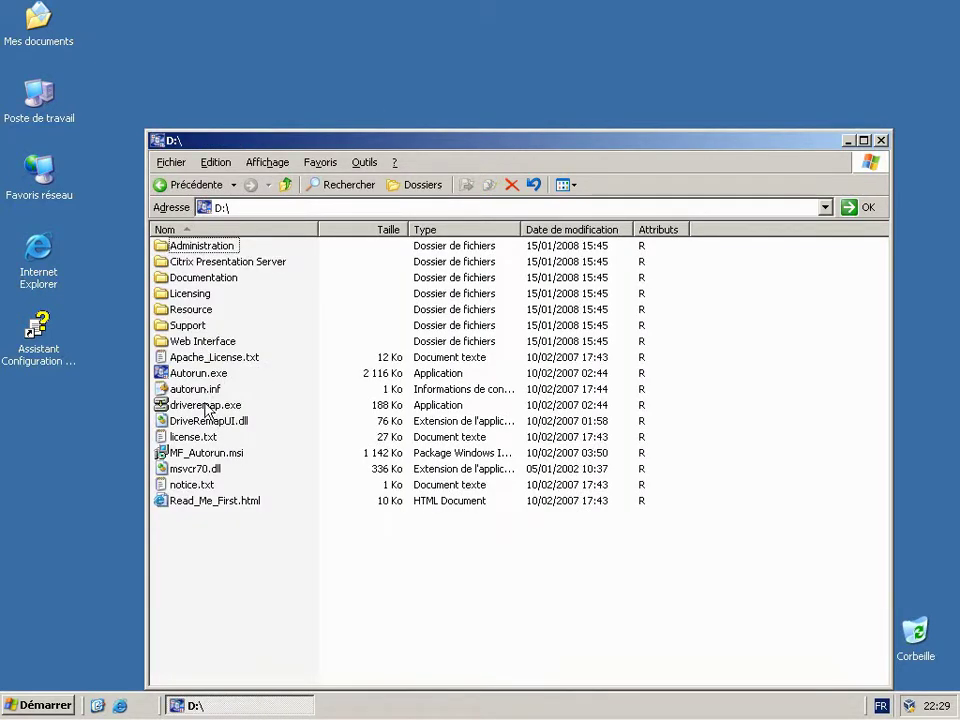
click(205, 405)
right_click(205, 409)
click(258, 414)
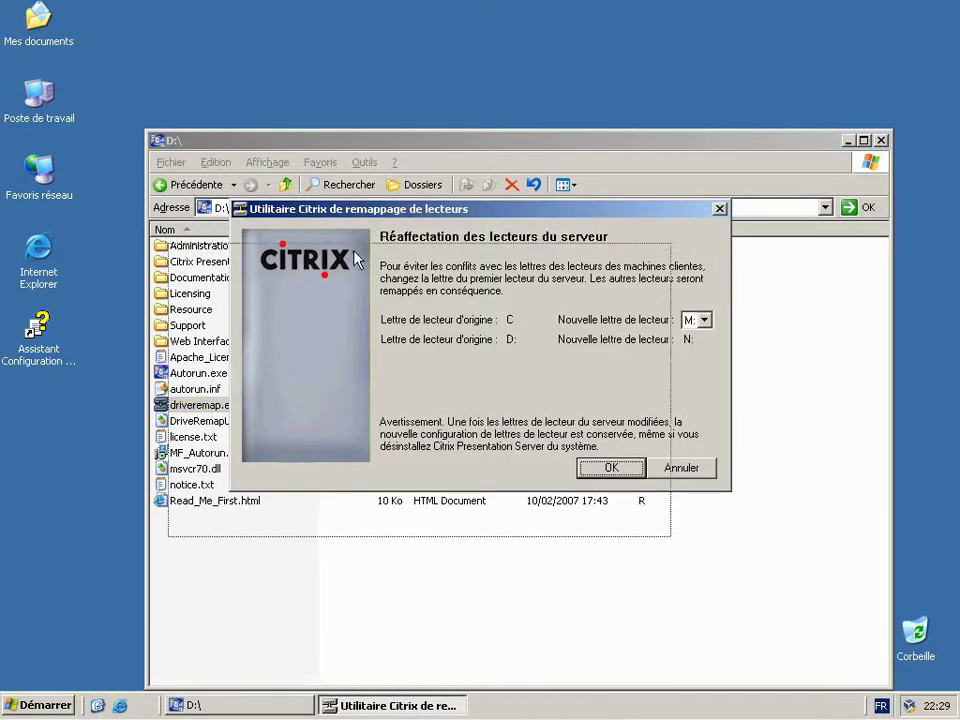
drag(414, 211, 352, 256)
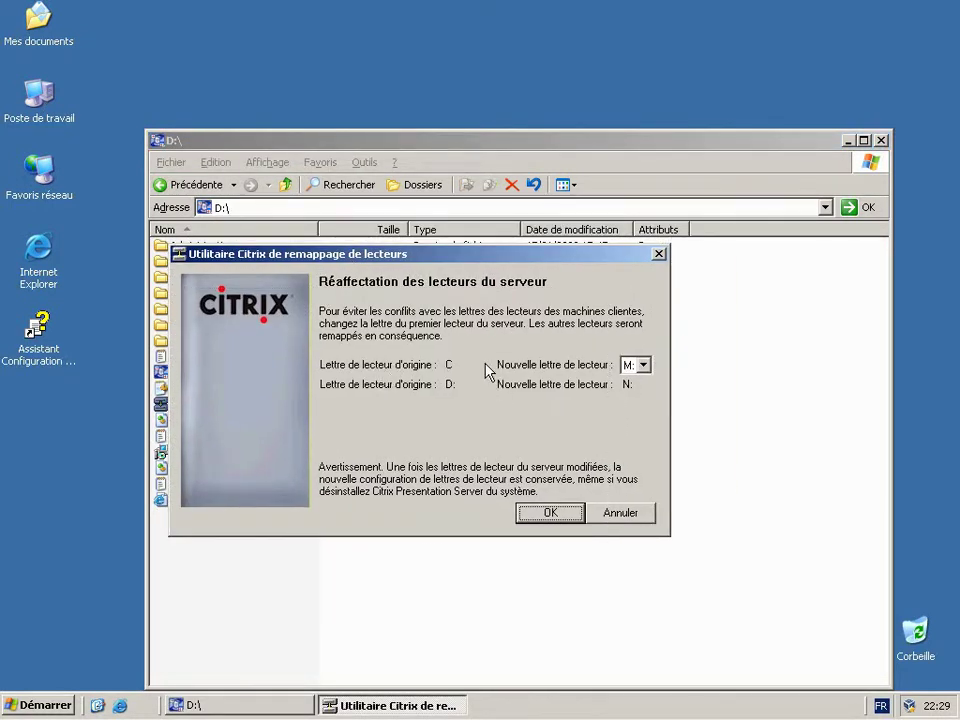
- Set the new drive letter for the server's C drive to U: in the remapping utility
click(630, 366)
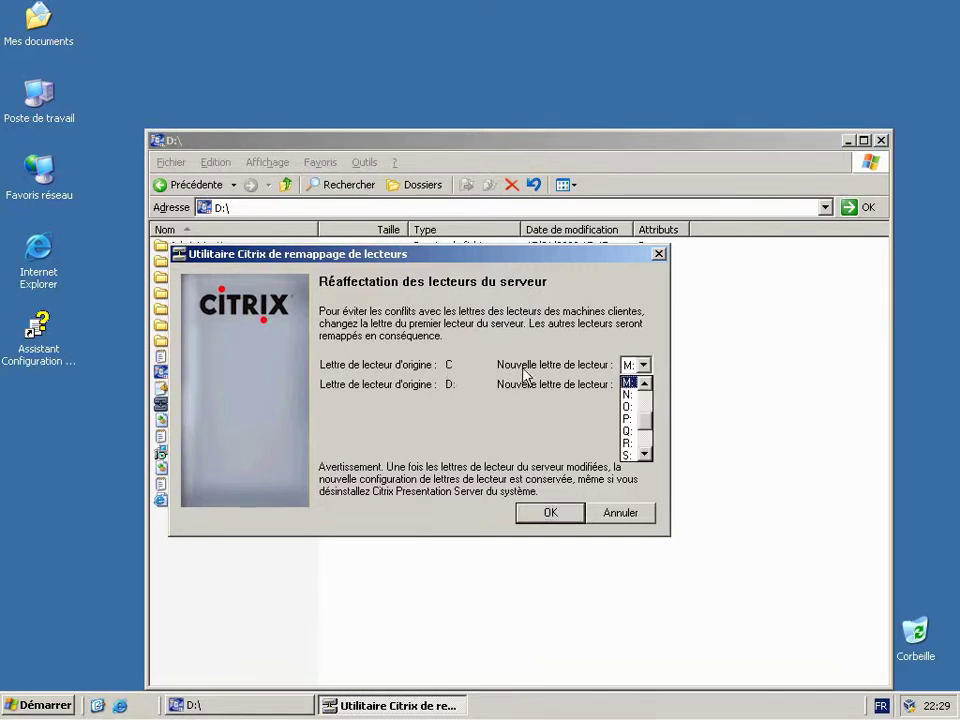
click(646, 457)
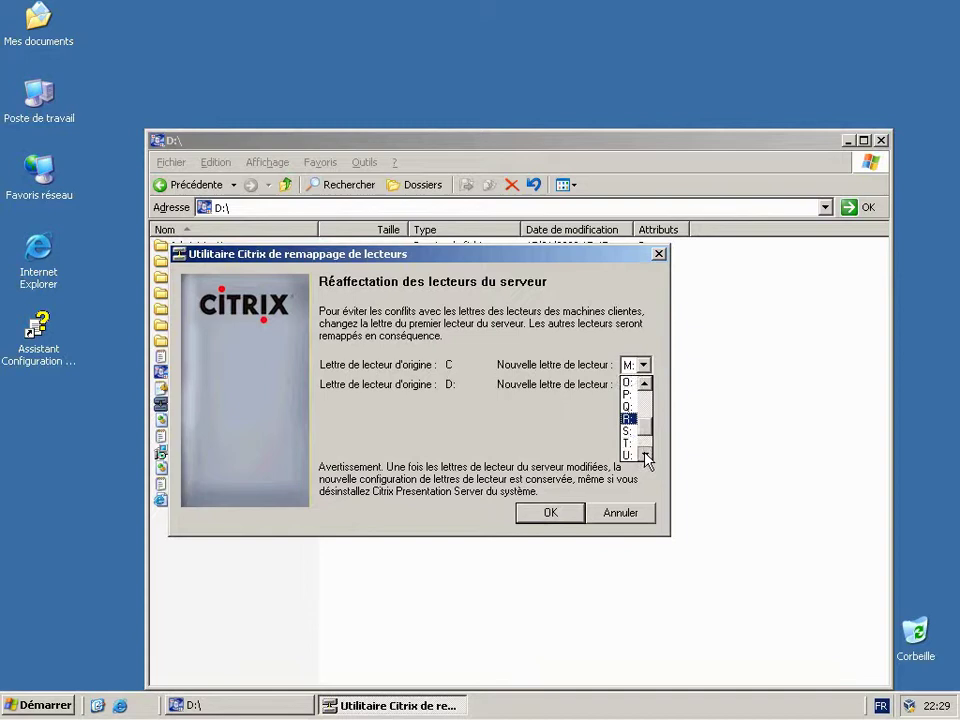
click(630, 455)
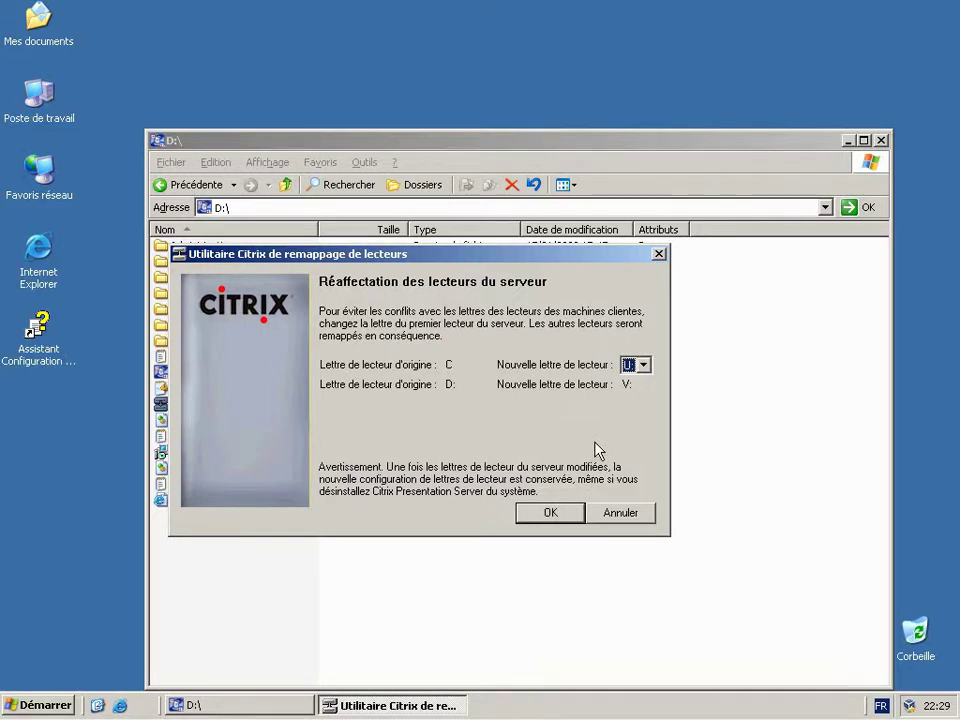
click(642, 365)
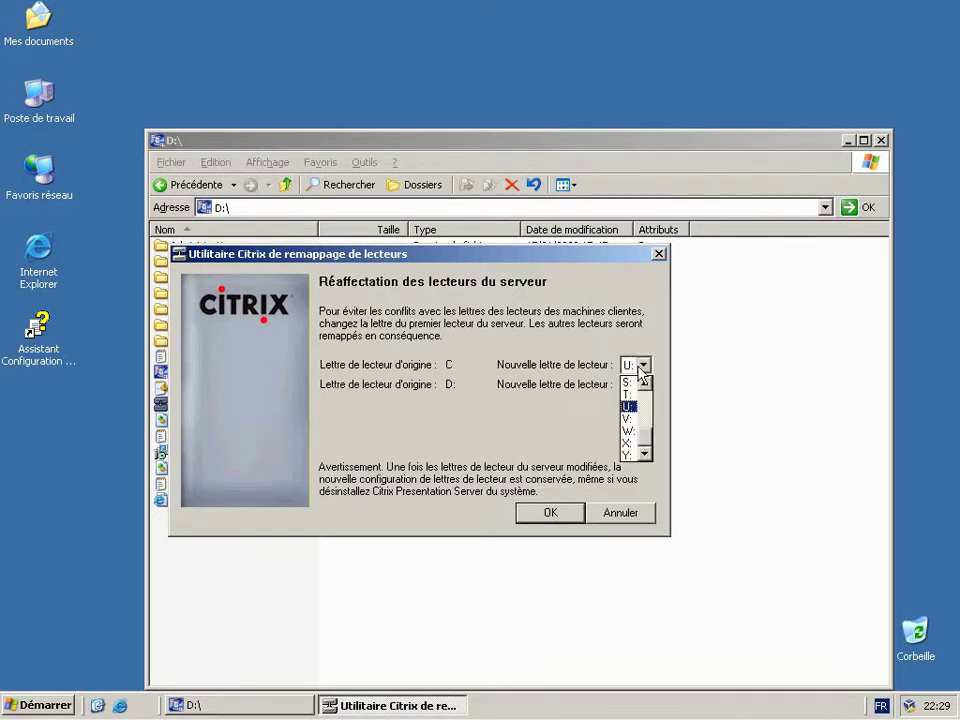
click(630, 406)
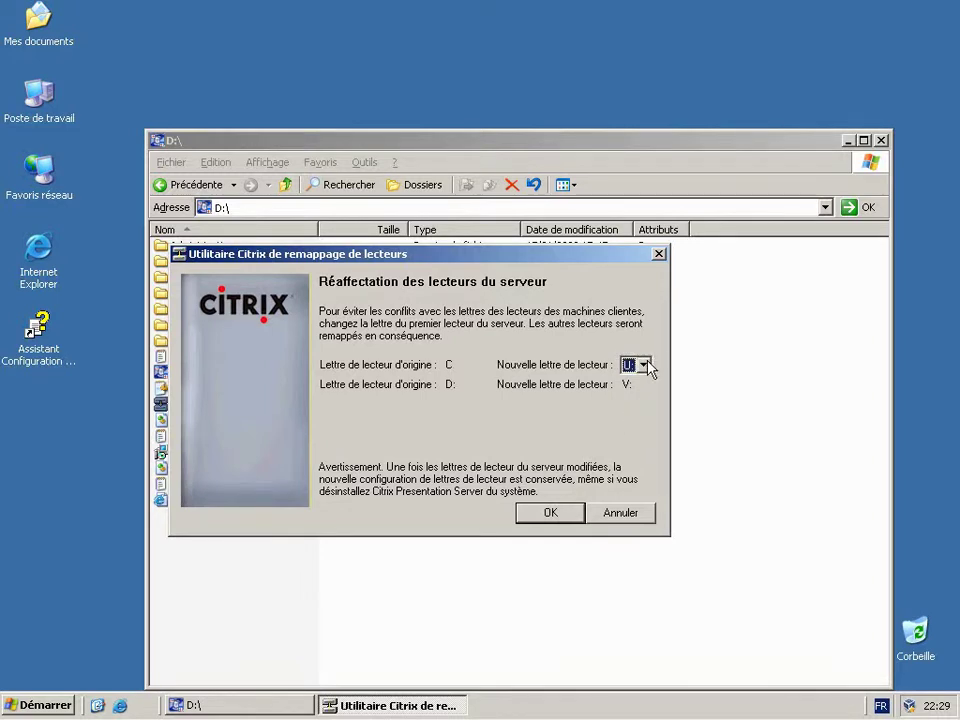
- View the computer's general system properties, including Windows edition and hardware, and close them without changes
click(34, 96)
right_click(36, 100)
click(62, 279)
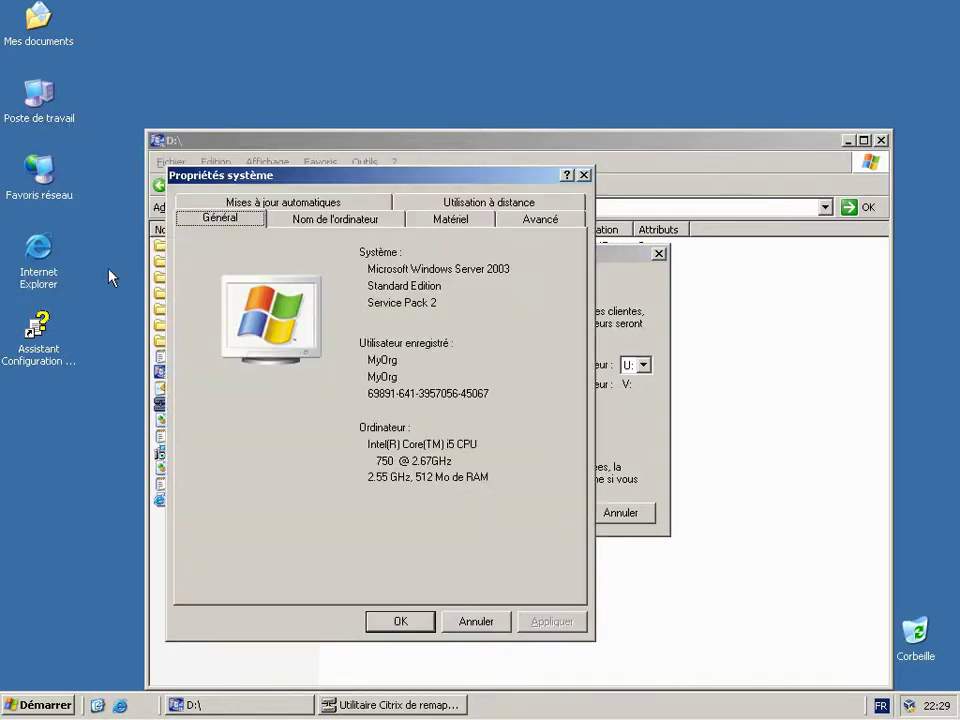
click(475, 622)
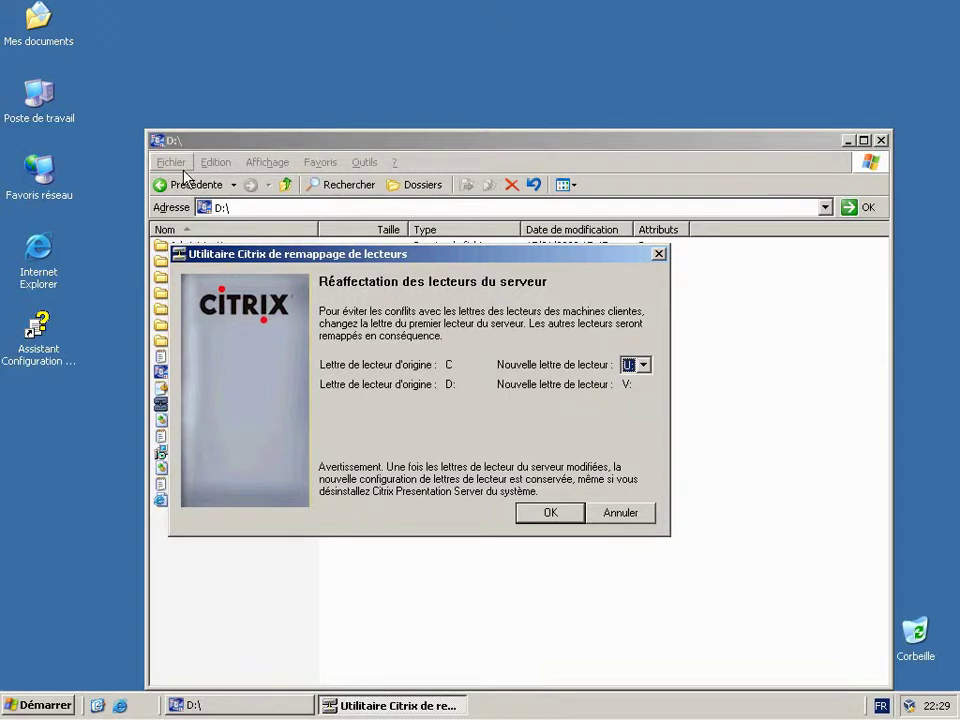
- Keep U: as the new letter for drive C, apply the drive remapping and restart Windows
click(642, 365)
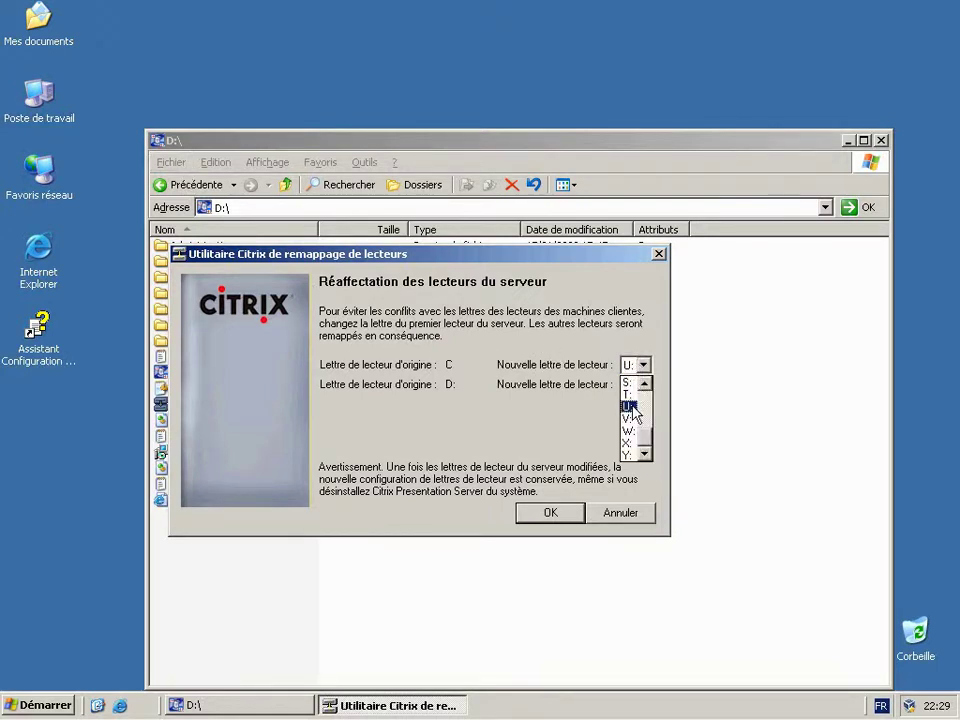
click(632, 406)
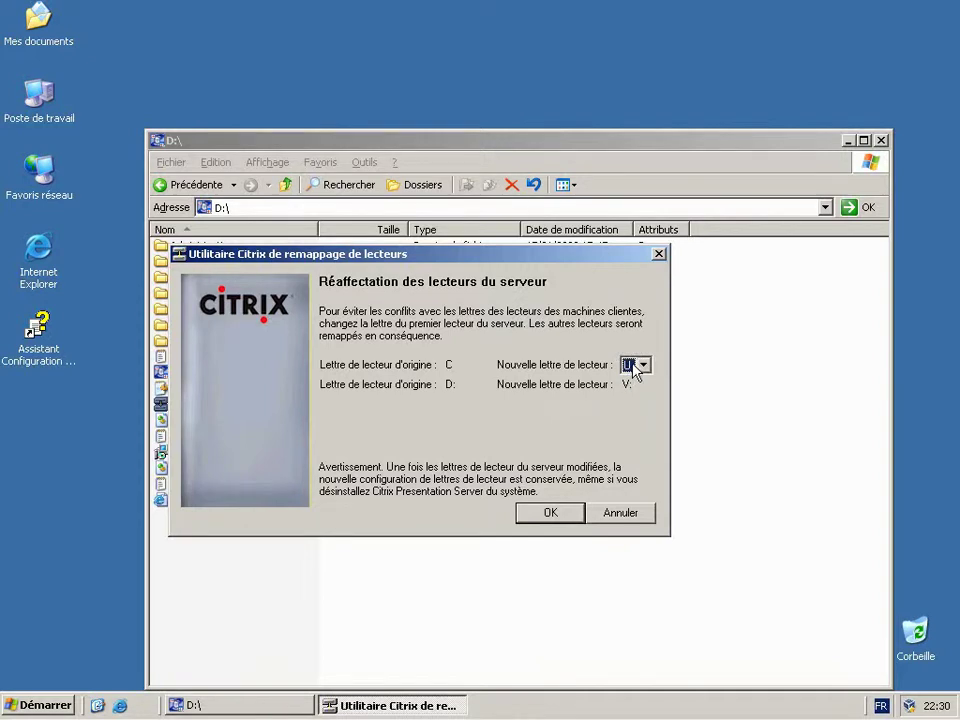
click(556, 513)
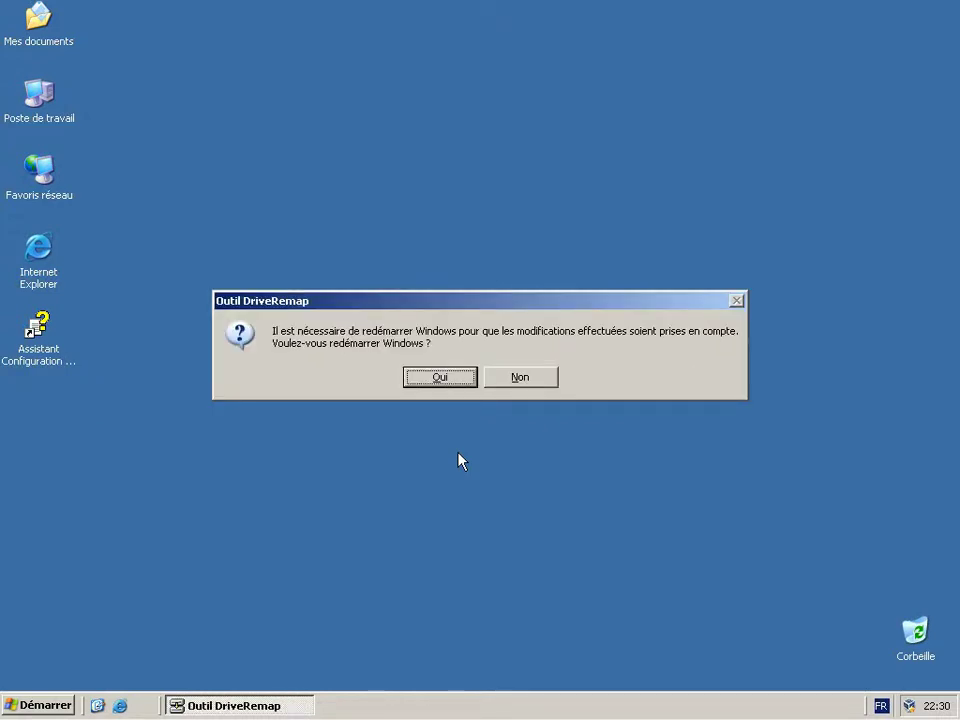
click(440, 380)
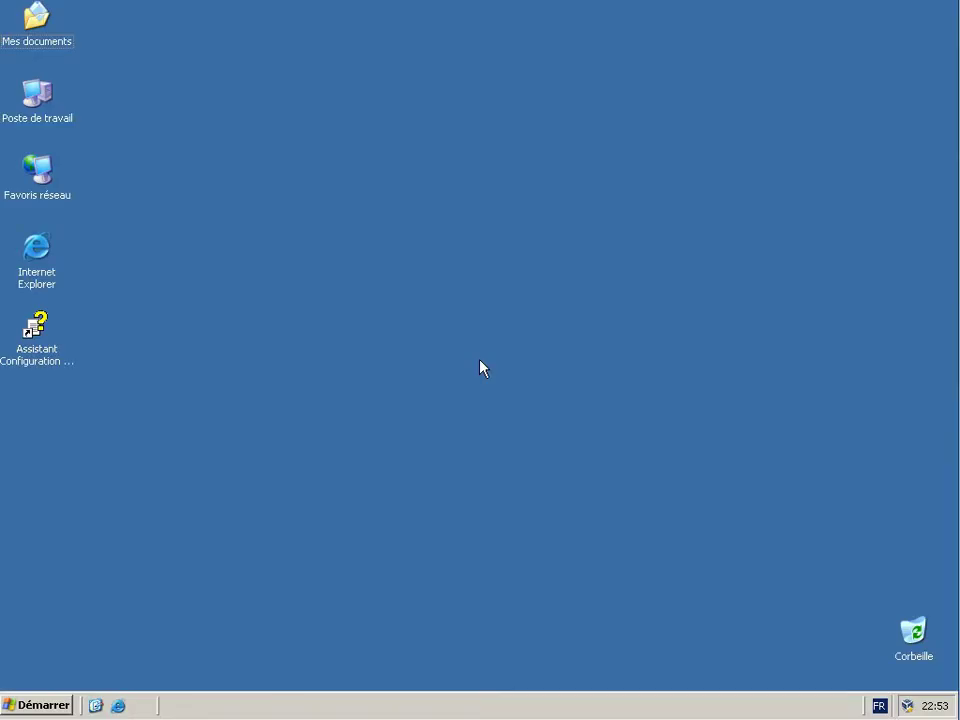
- Remove the Windows component "Configuration de sécurité renforcée d'Internet Explorer" and finish the components wizard
click(55, 705)
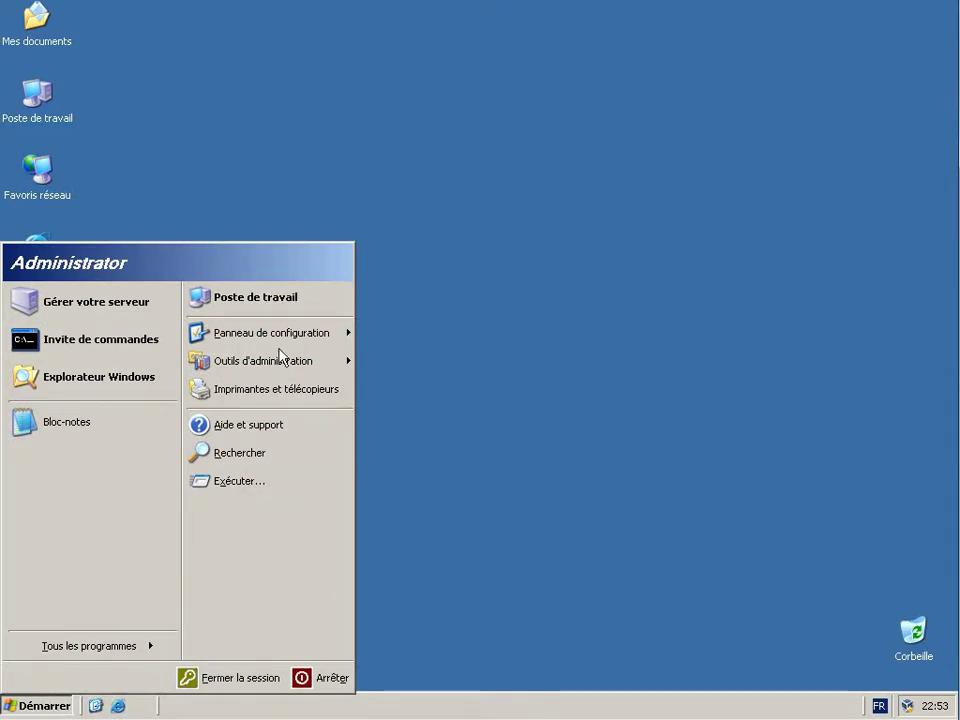
mouse_move(280, 345)
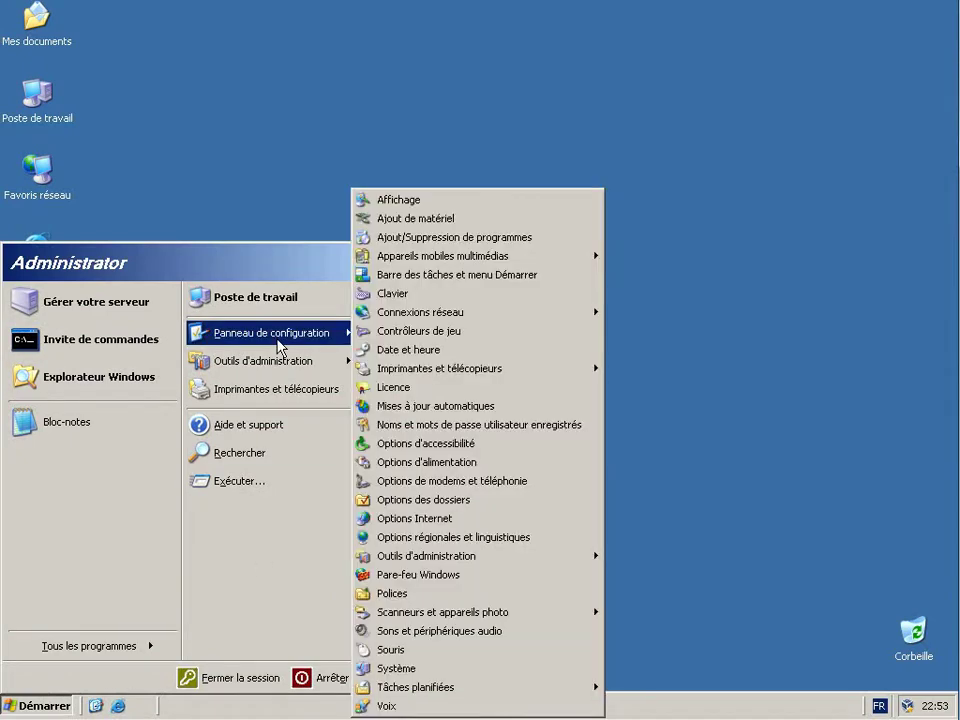
click(465, 238)
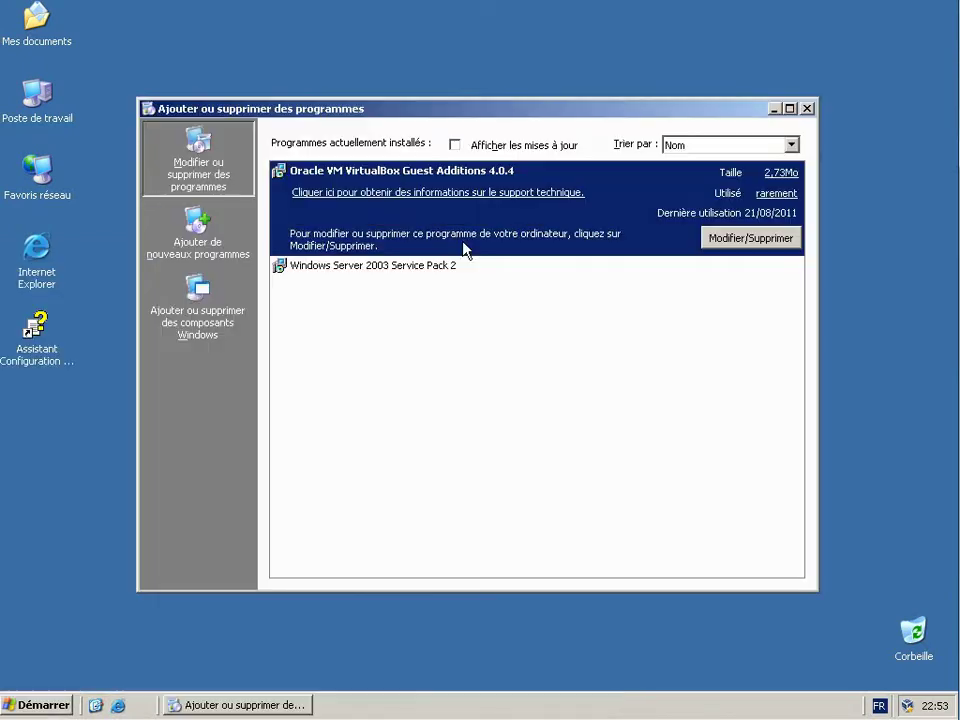
click(213, 318)
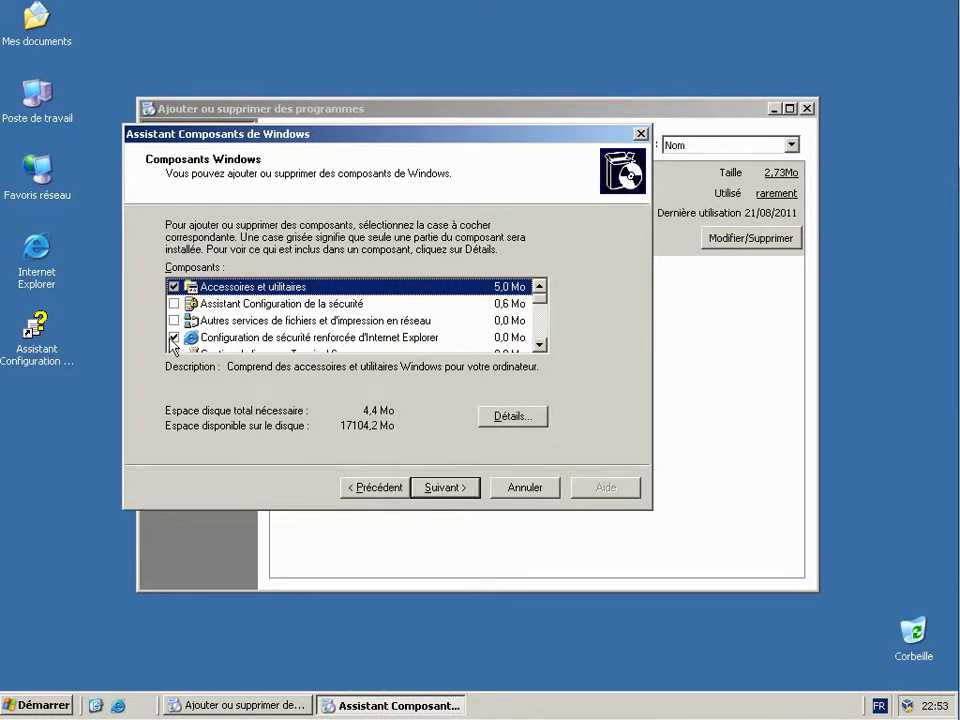
click(173, 338)
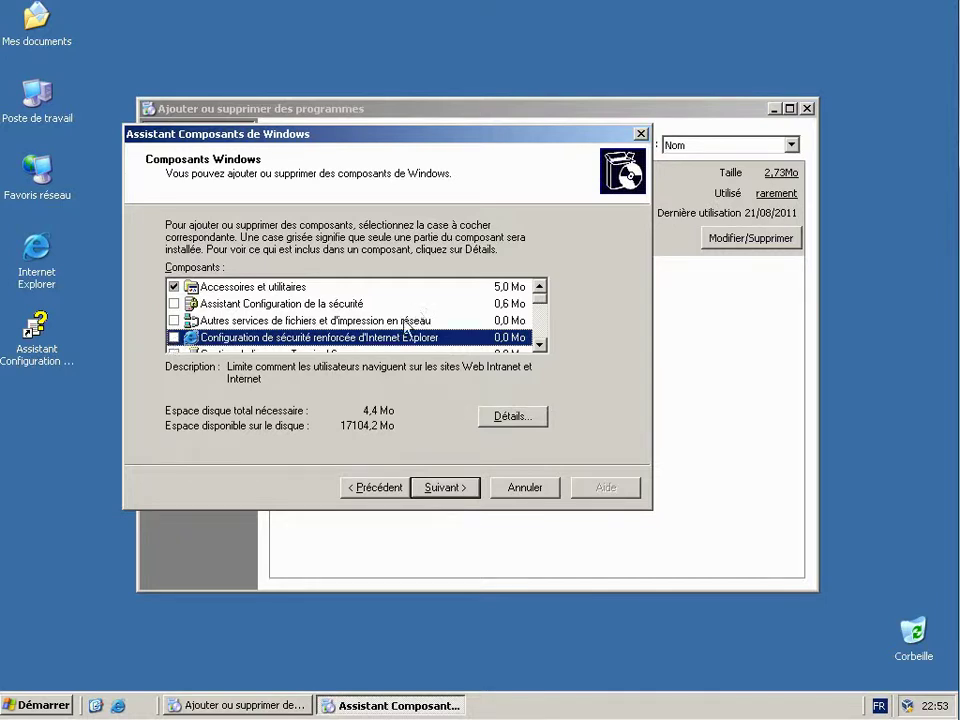
click(437, 490)
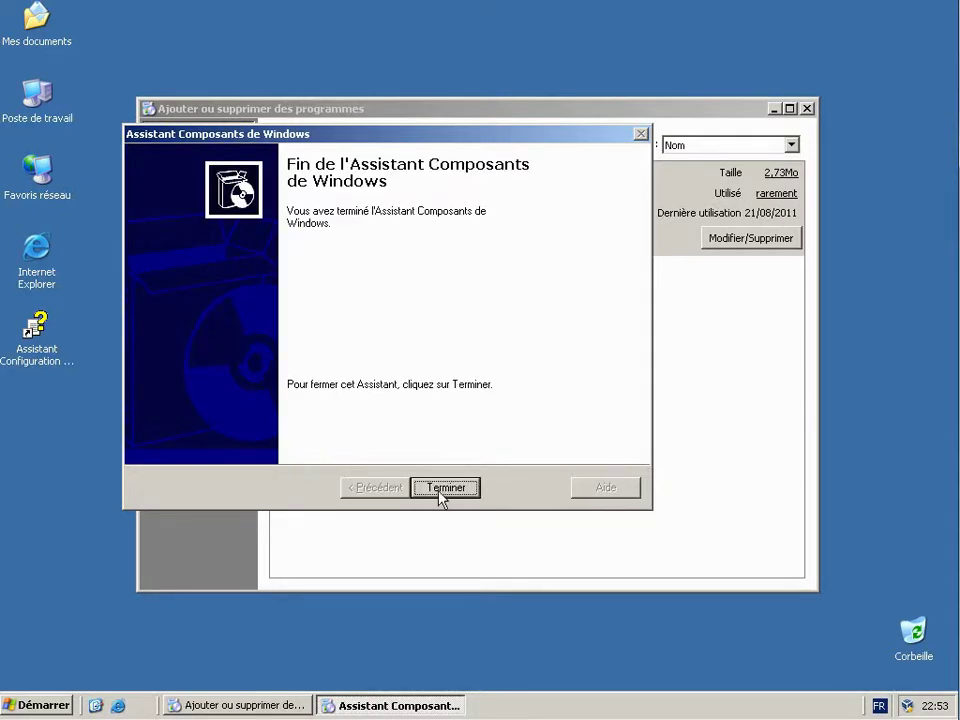
click(445, 488)
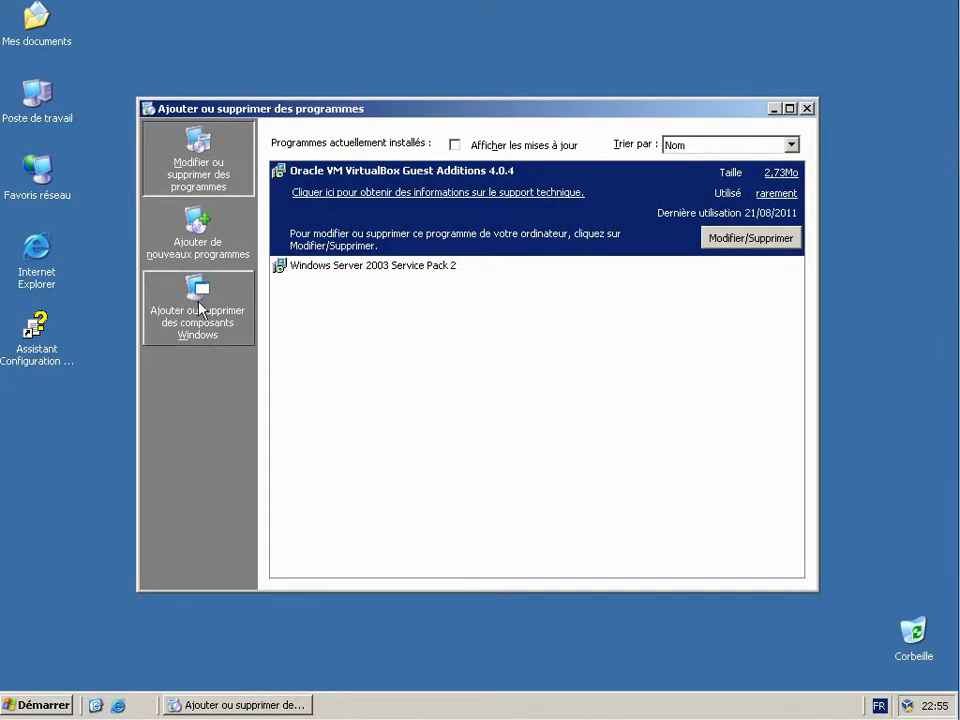
- Add the Terminal Server Windows component, accepting the Sécurité totale default permissions for application compatibility
click(200, 308)
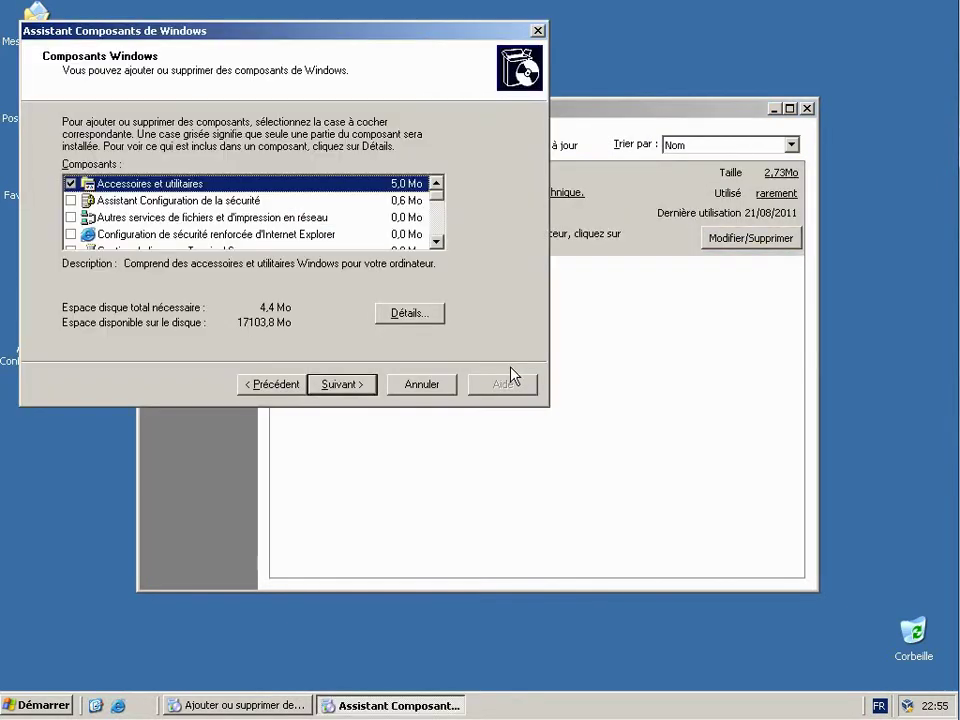
drag(437, 201, 444, 250)
click(71, 234)
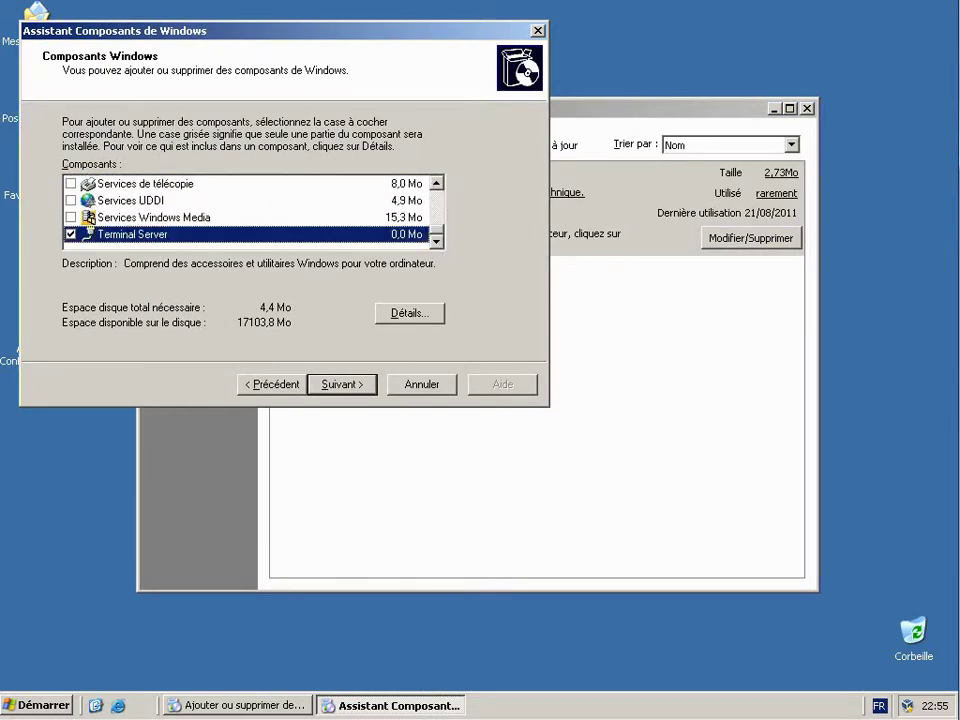
click(342, 390)
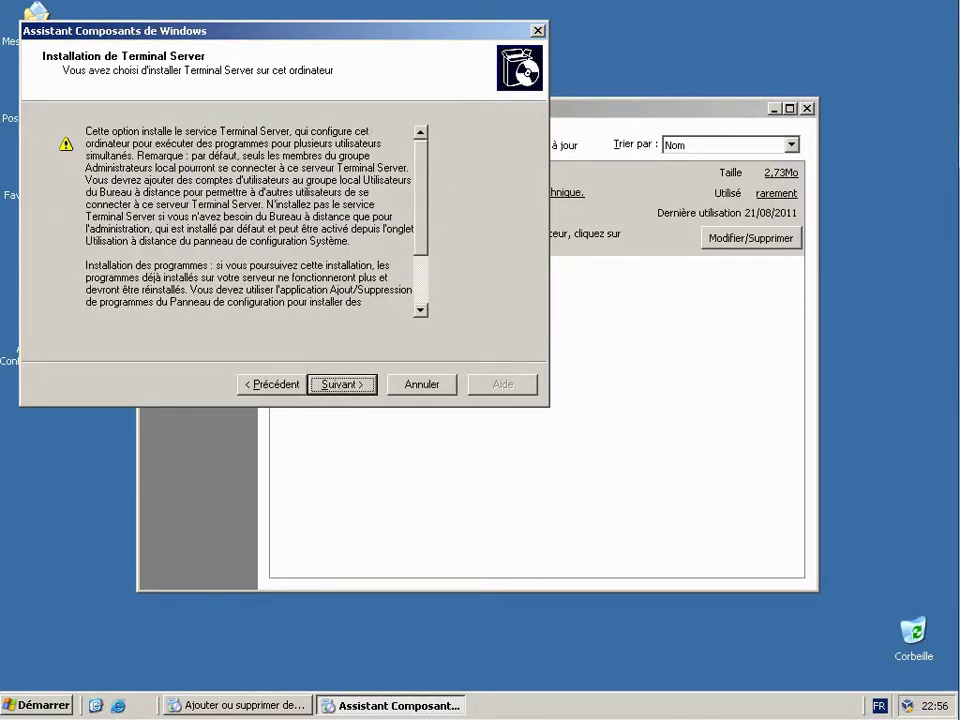
click(350, 388)
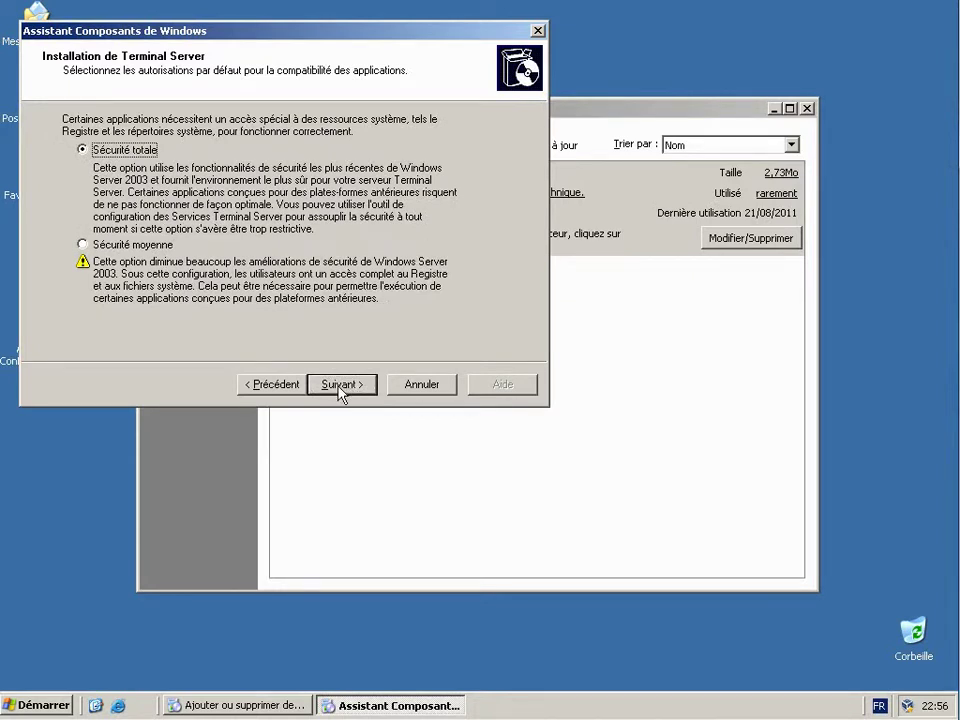
click(350, 392)
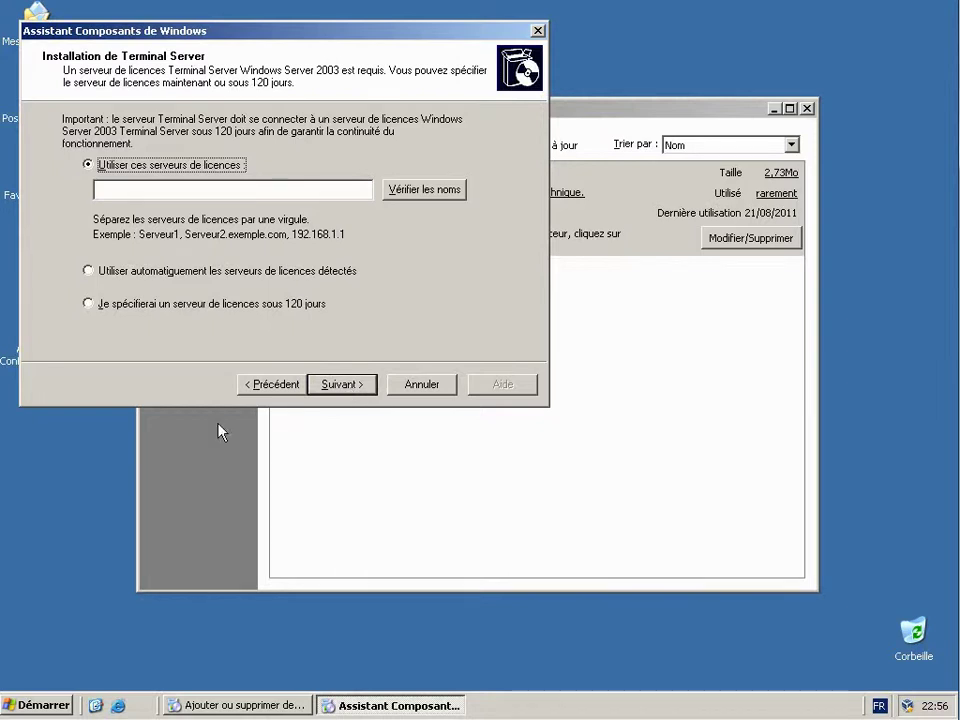
- Complete the Terminal Server installation with a licence server to specify within 120 days and per-user licensing, and restart the computer
click(89, 309)
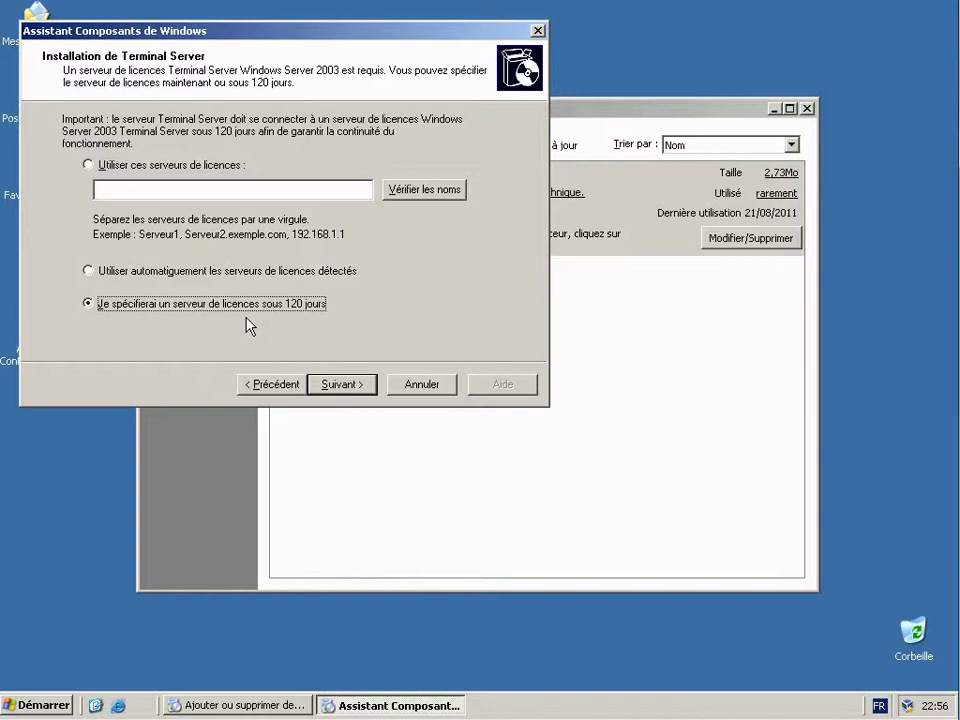
click(343, 385)
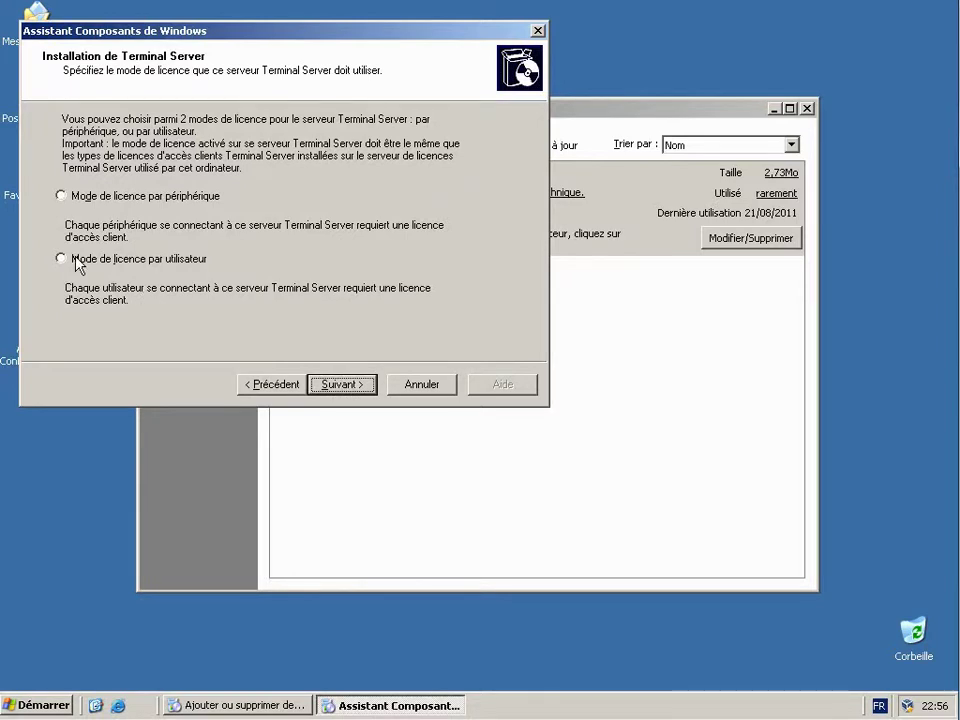
click(78, 262)
click(340, 385)
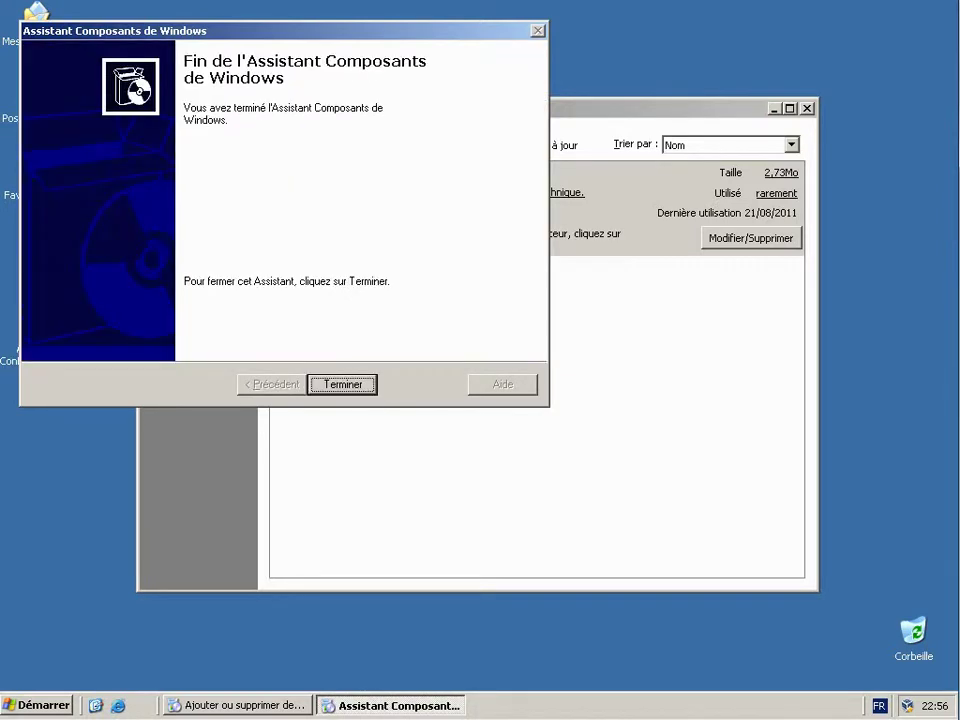
click(345, 389)
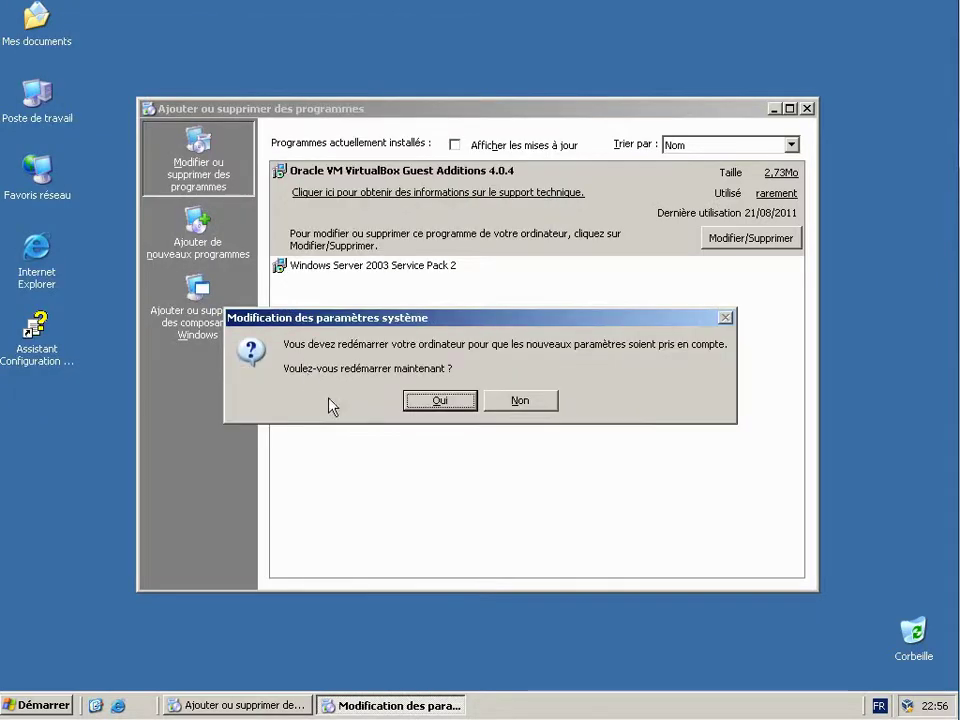
click(446, 401)
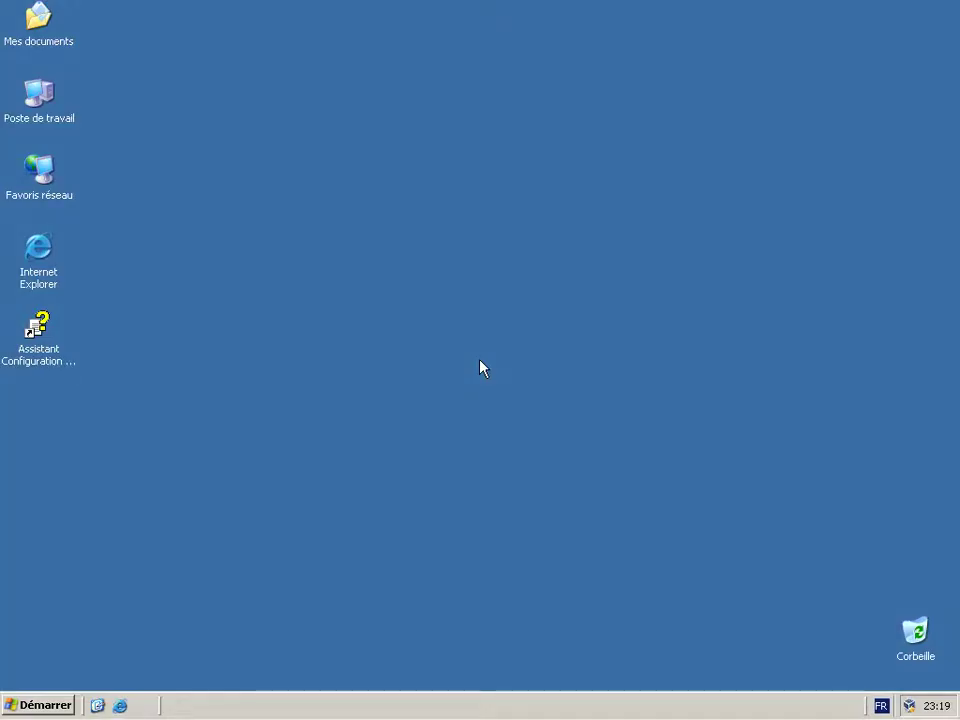
- Launch the Citrix Presentation Server 4.5 installer from CD drive V: and open its product installations and updates options
double_click(66, 110)
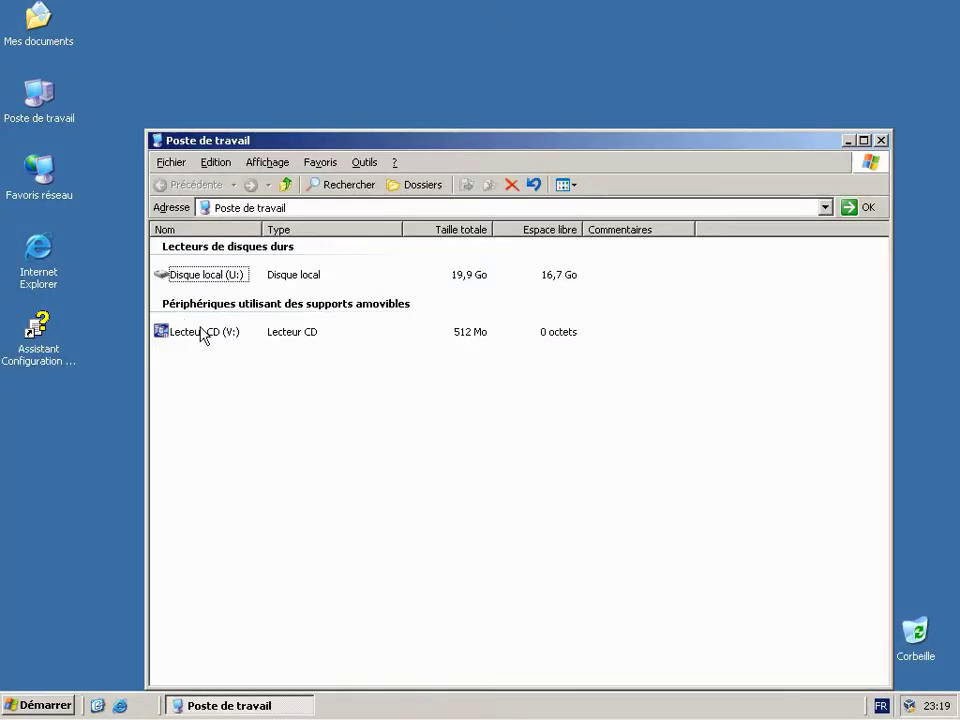
right_click(202, 331)
click(250, 335)
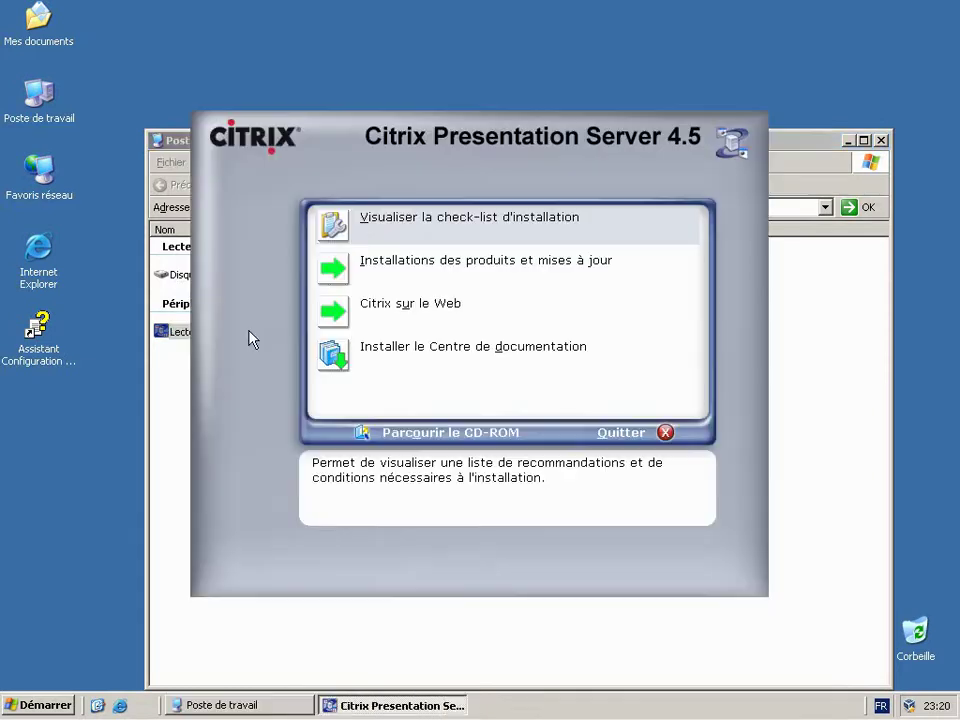
click(386, 276)
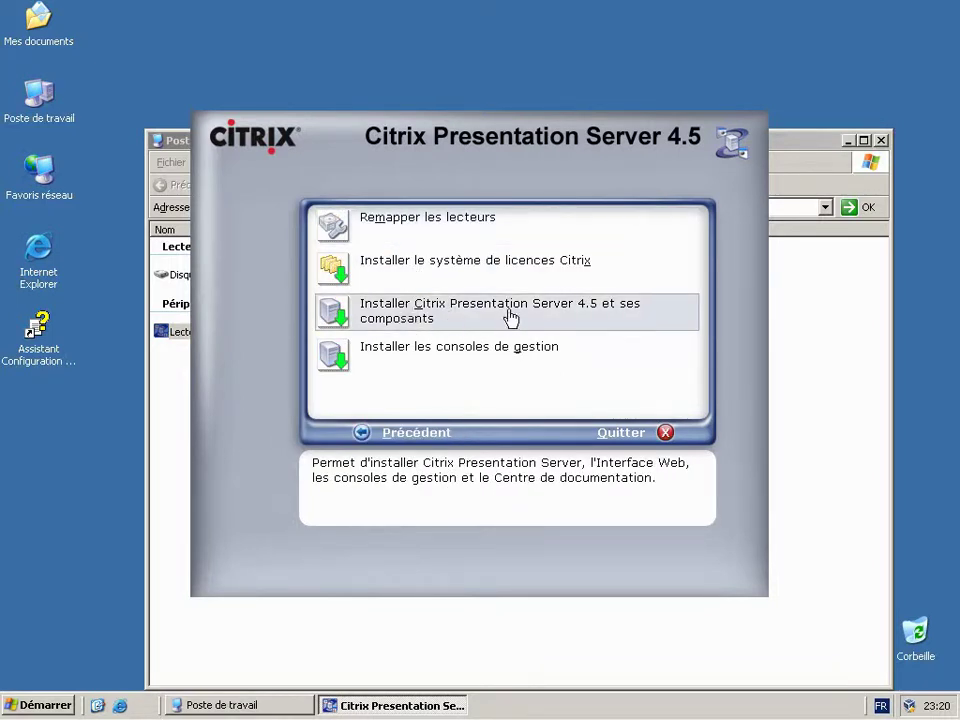
- Start installing Citrix Presentation Server 4.5 and its components, accept the licence agreement and continue past the prerequisites
click(566, 316)
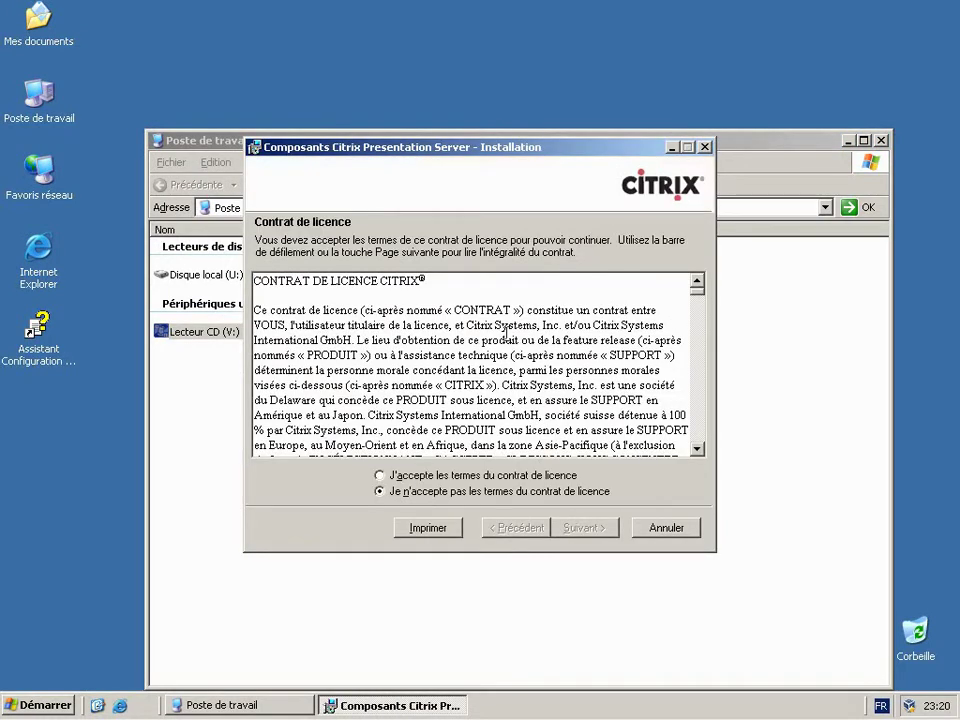
click(392, 476)
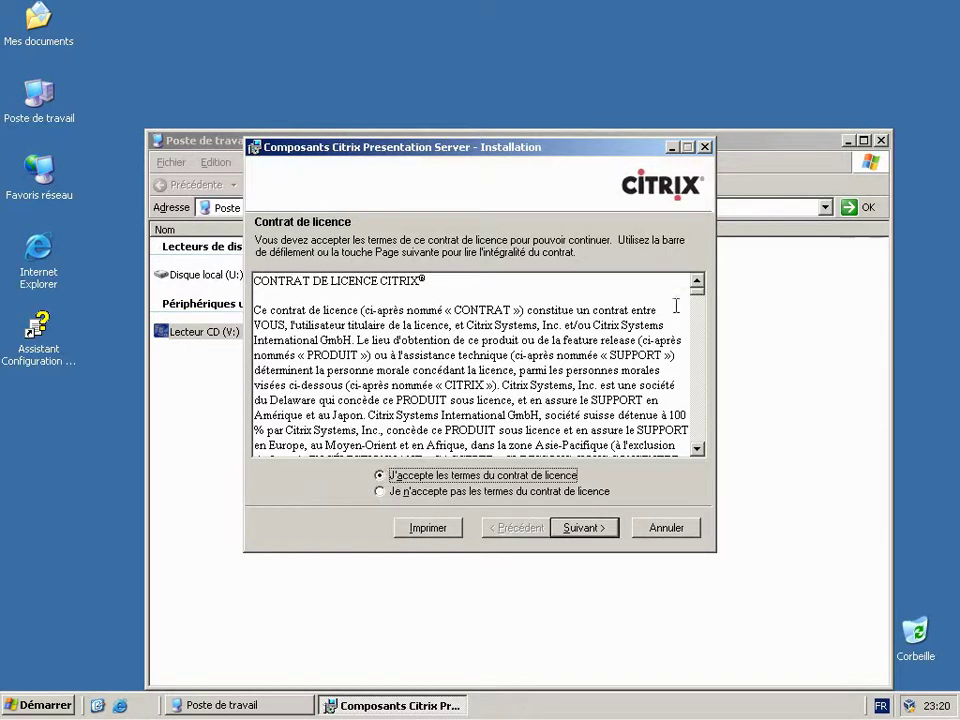
drag(700, 303, 690, 467)
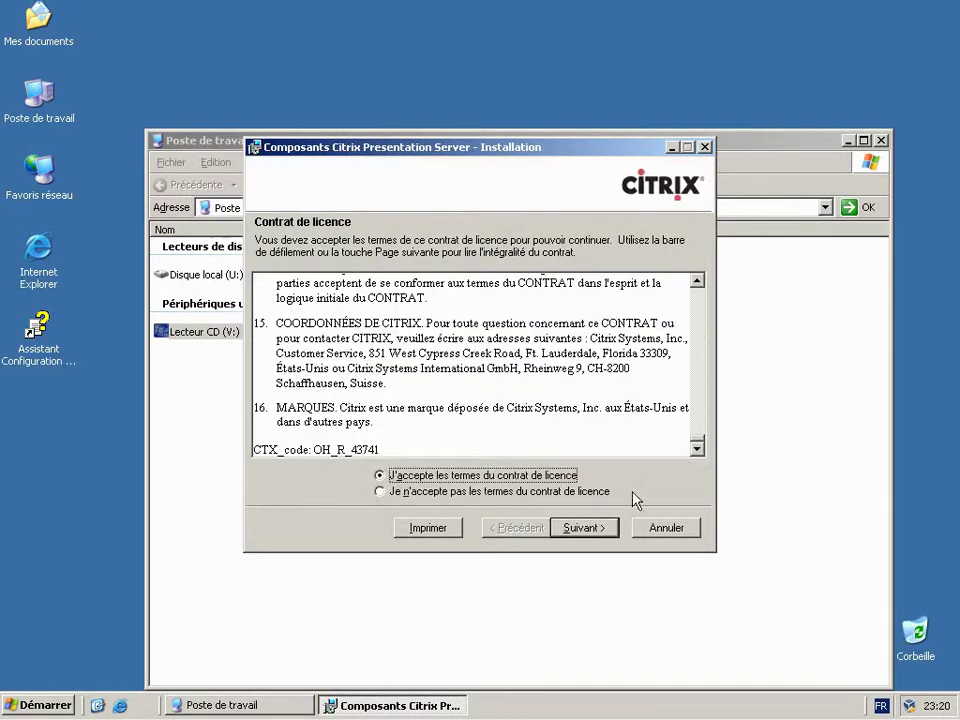
click(571, 527)
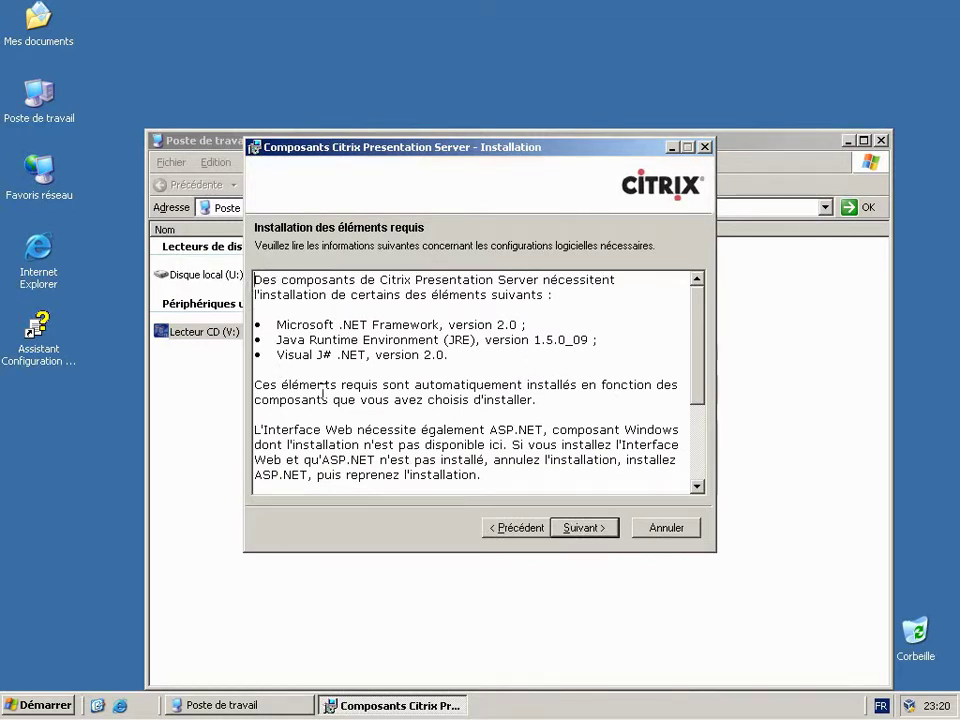
click(583, 528)
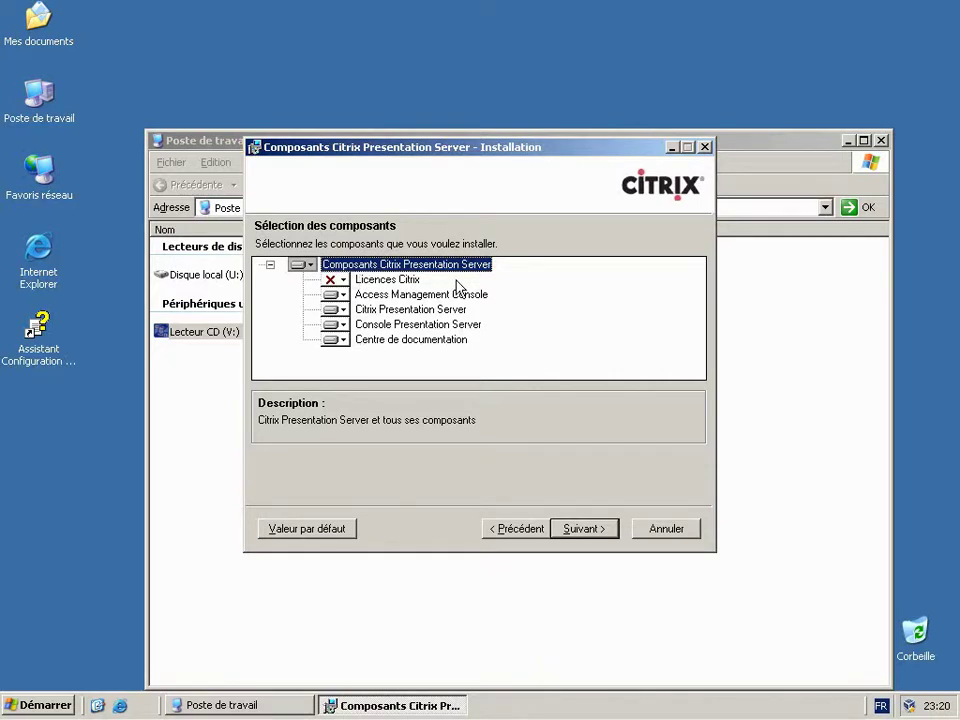
- Keep the default component selection without Citrix licences and proceed with the option for an existing or separately installed licence server
click(578, 530)
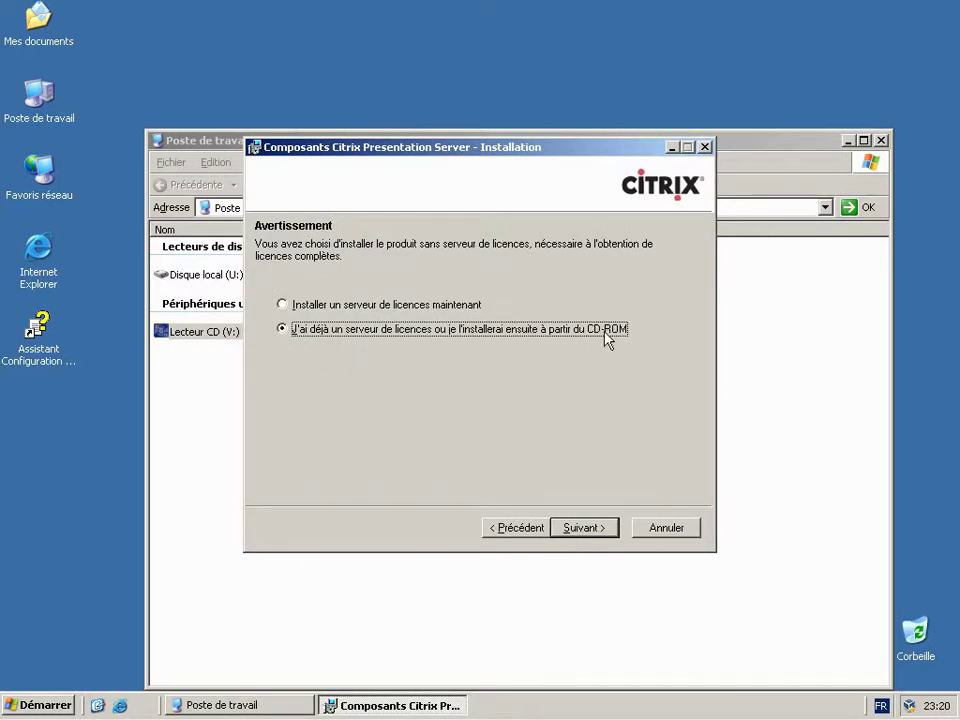
click(568, 526)
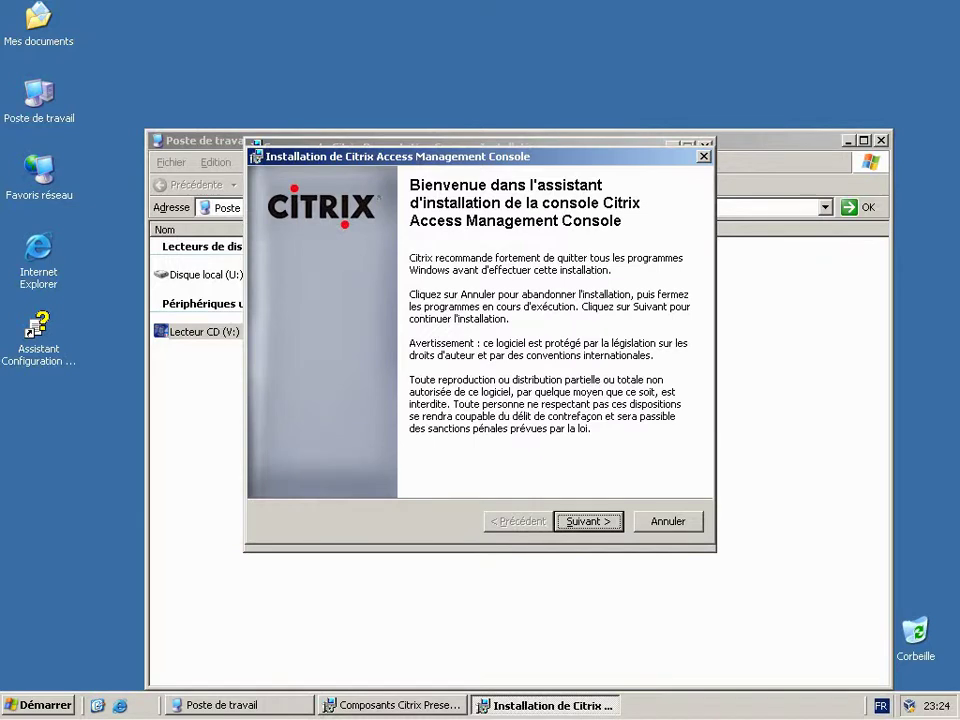
- Install Citrix Access Management Console with all listed components selected and finish its wizard
click(596, 528)
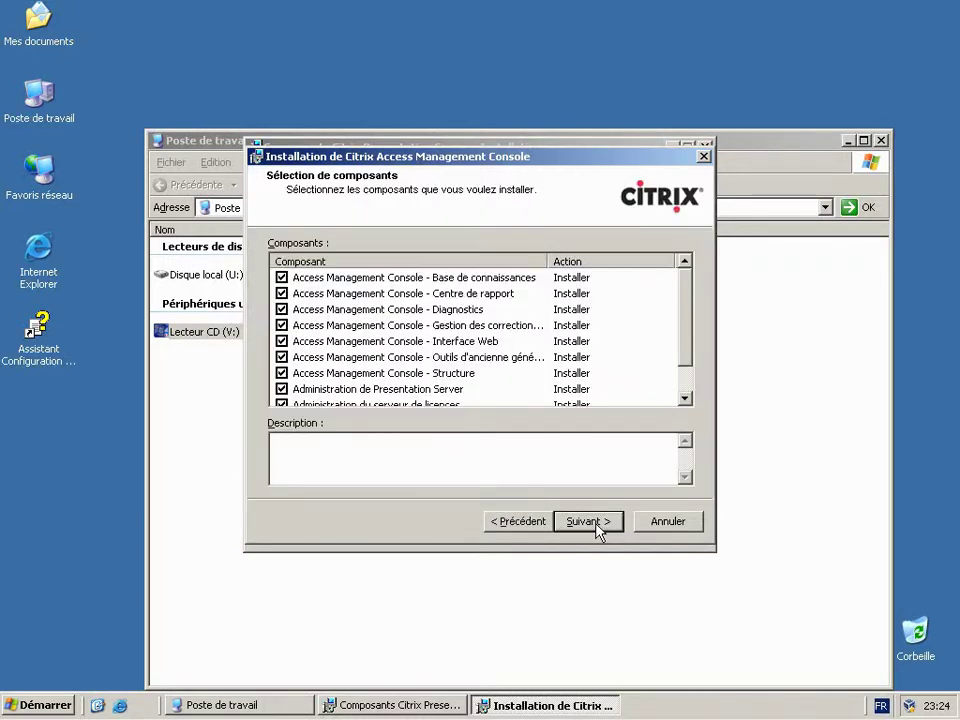
drag(684, 316, 682, 395)
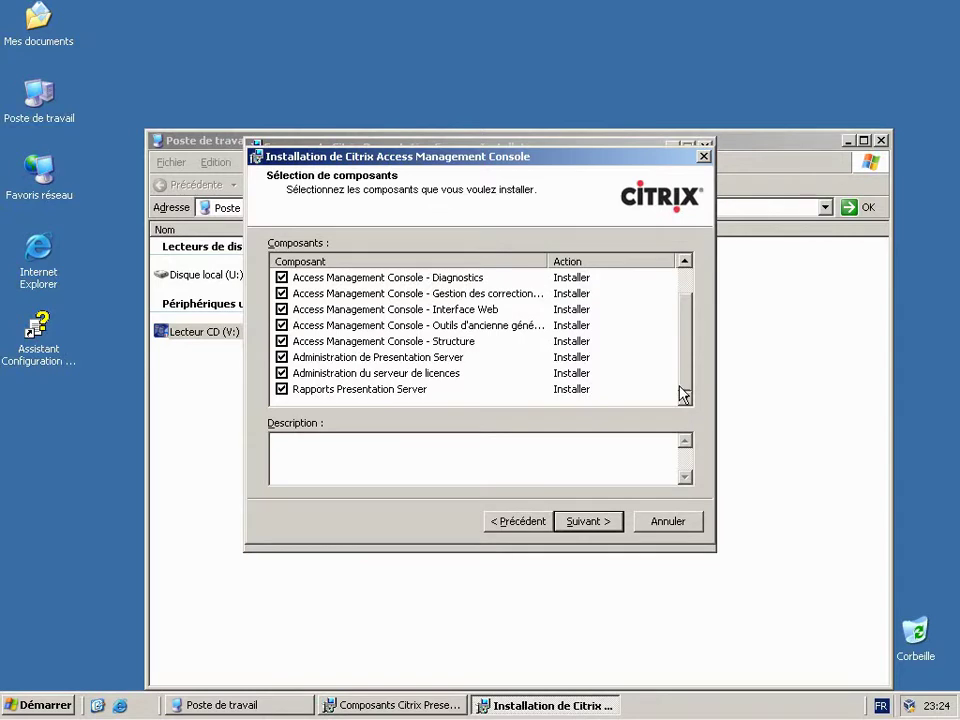
click(598, 522)
click(598, 521)
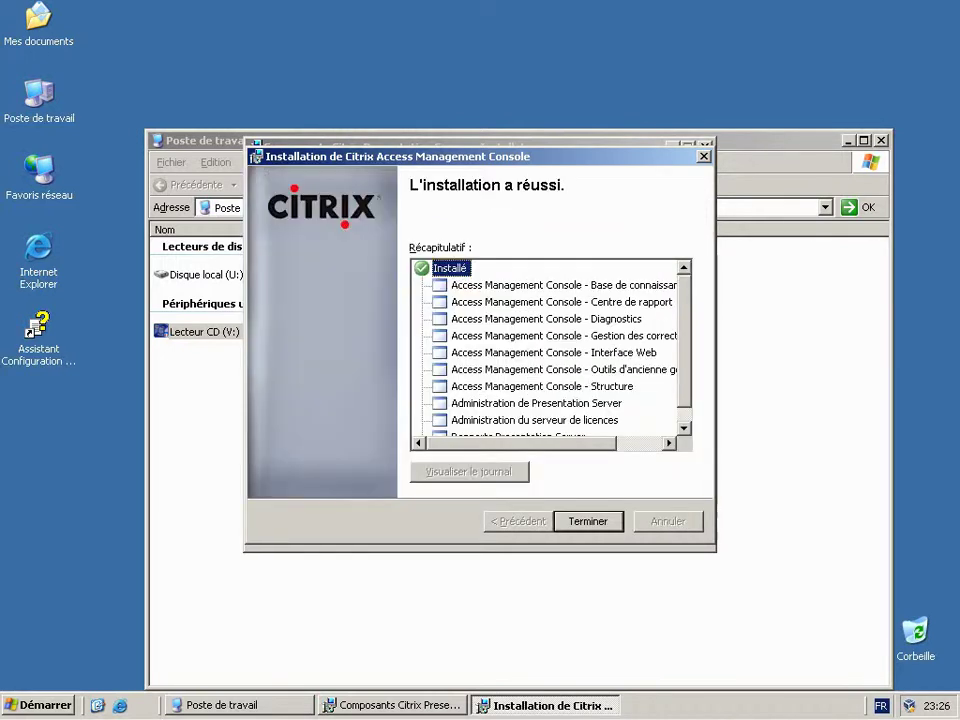
click(587, 521)
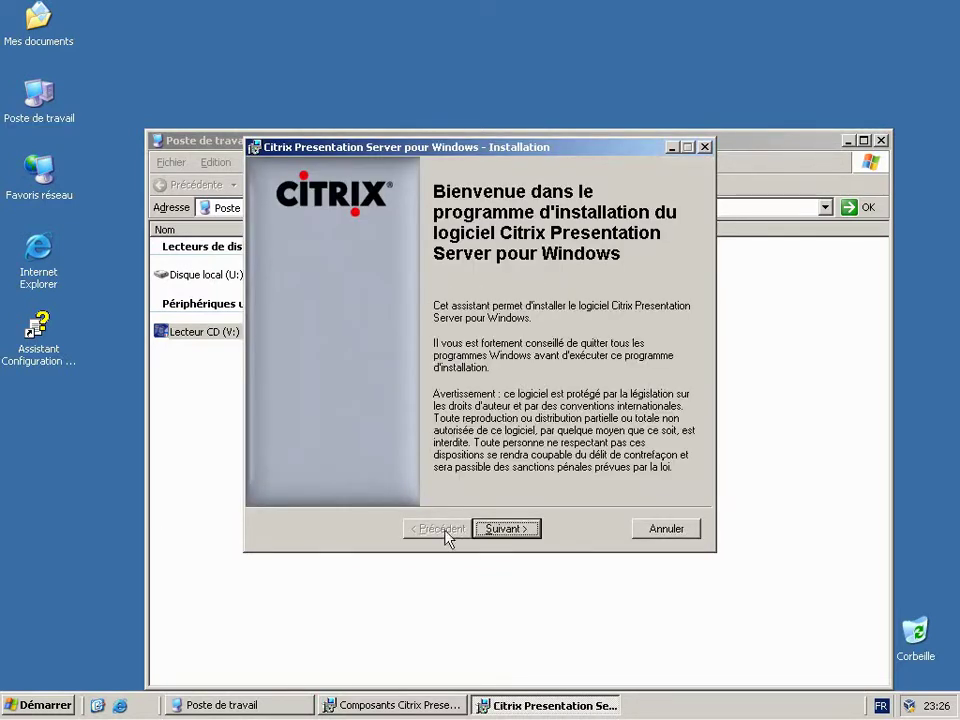
- Choose Édition Advanced as the Citrix Presentation Server edition to install
click(525, 528)
click(279, 369)
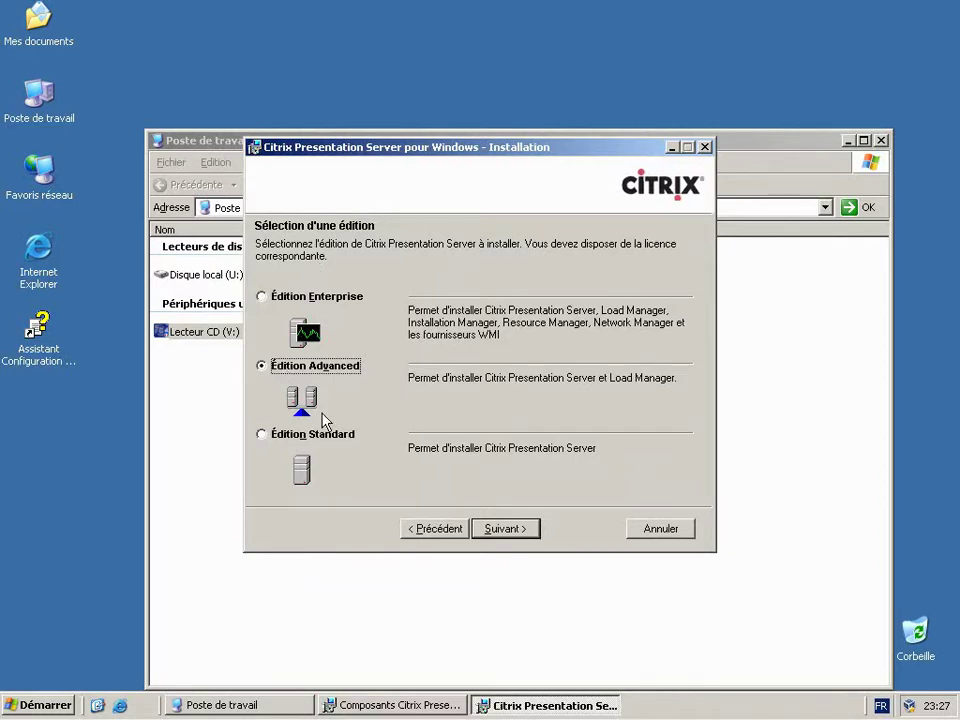
click(509, 529)
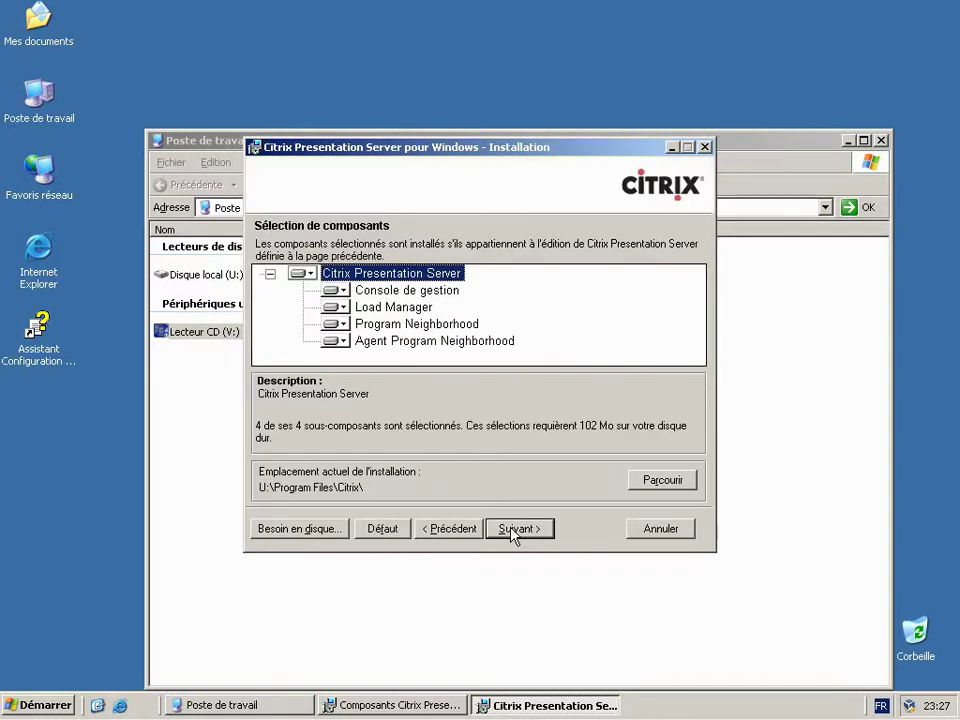
- Exclude the Agent Program Neighborhood and Program Neighborhood components, keeping Console de gestion and Load Manager for installation
click(342, 341)
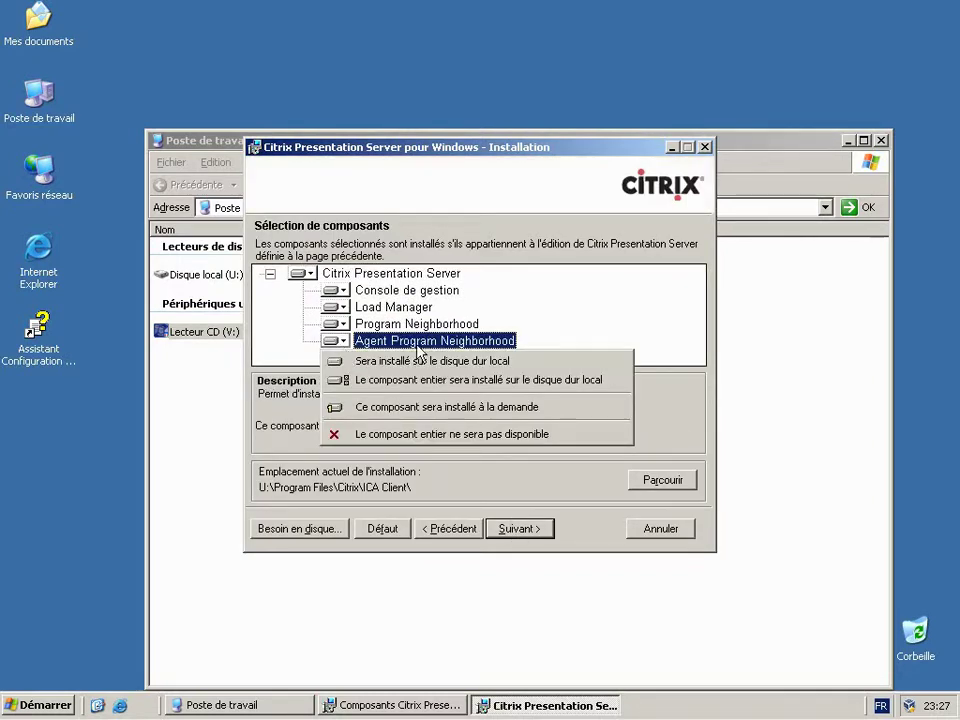
click(420, 434)
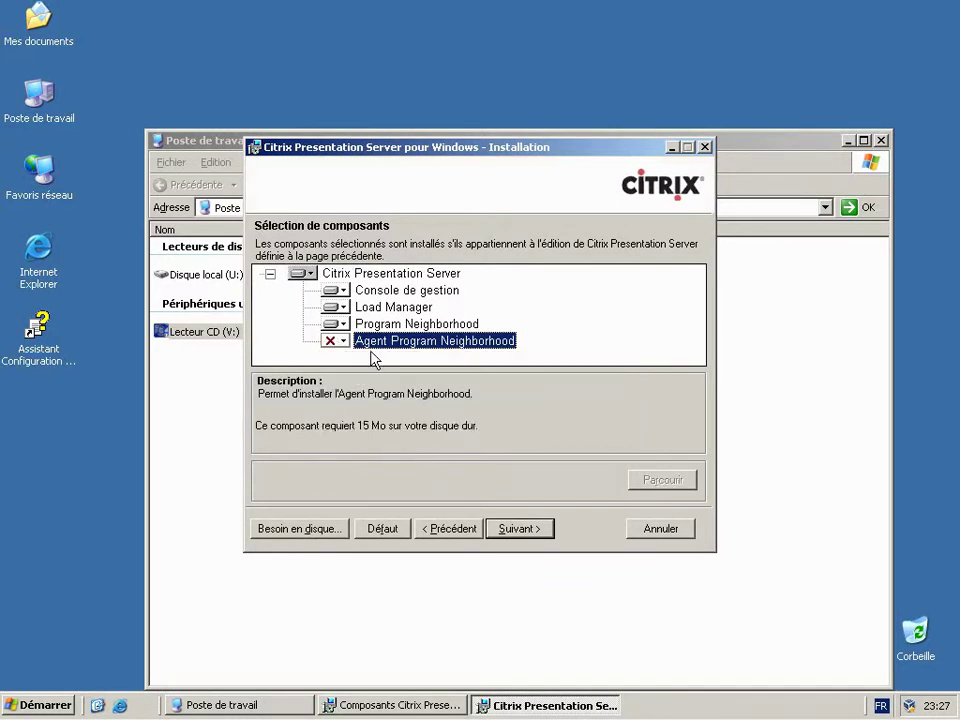
click(338, 326)
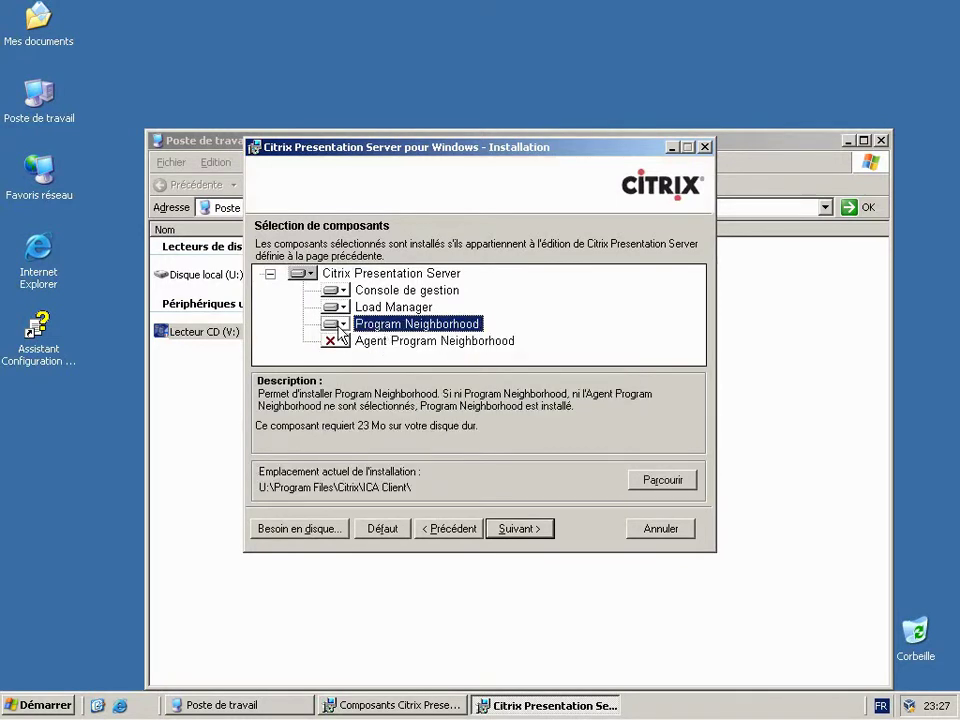
click(338, 327)
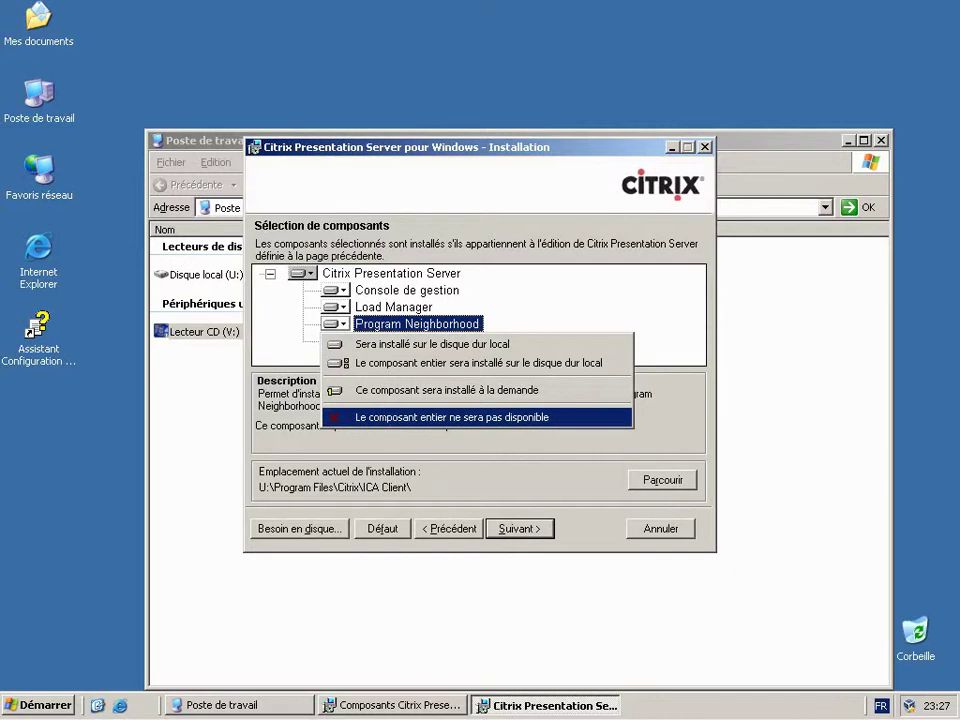
click(386, 419)
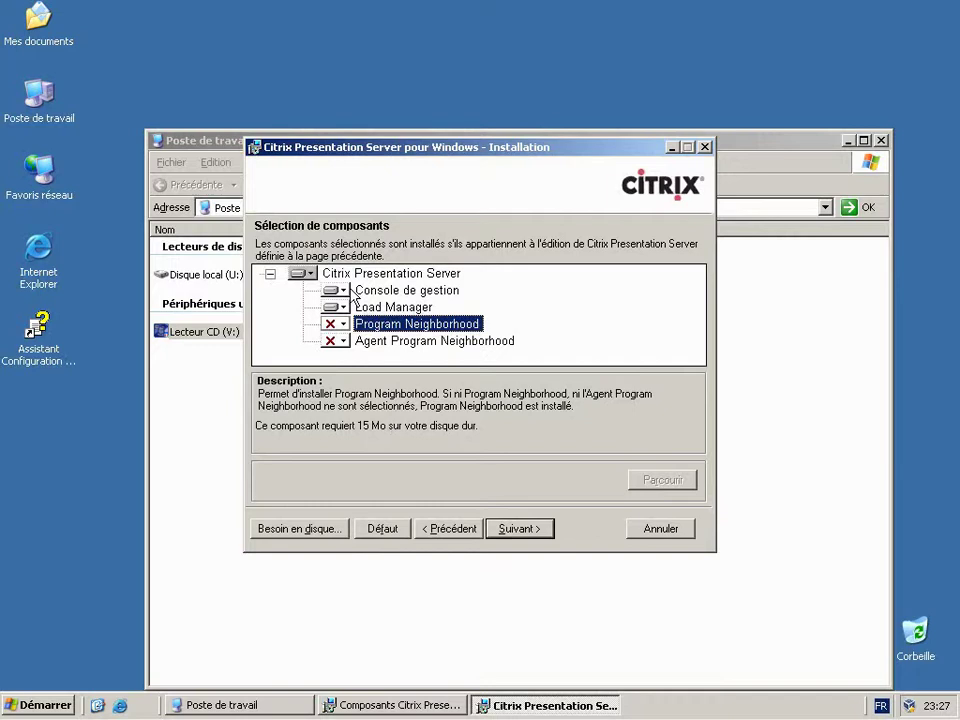
click(511, 531)
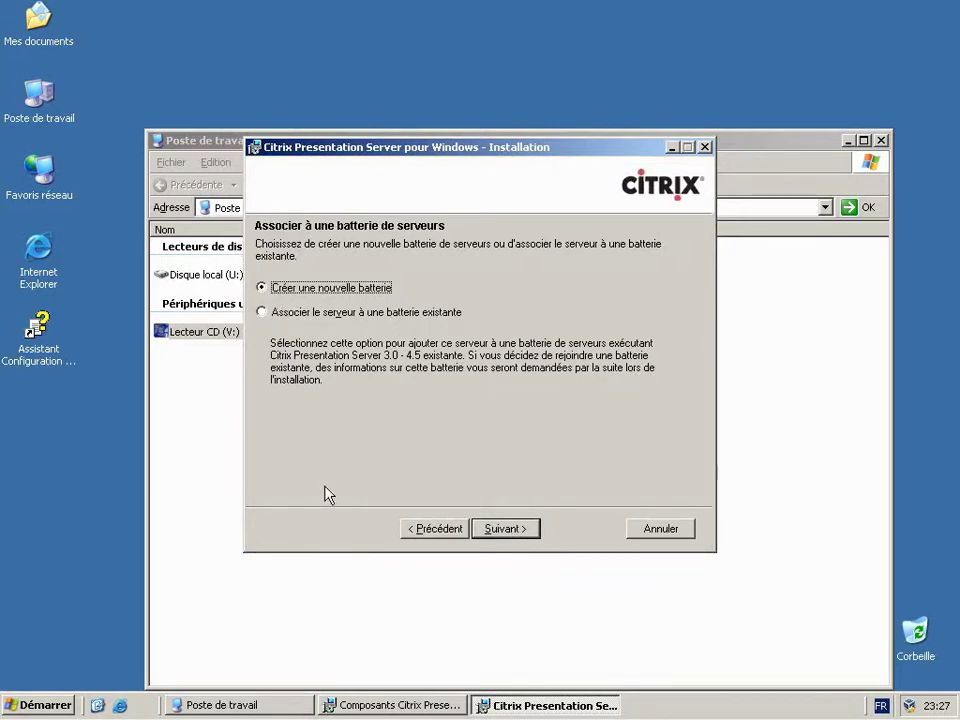
- Create a new farm named MyBaterie with a local Access database and the default zone, accepting the proposed administrator and no IMA encryption
click(516, 524)
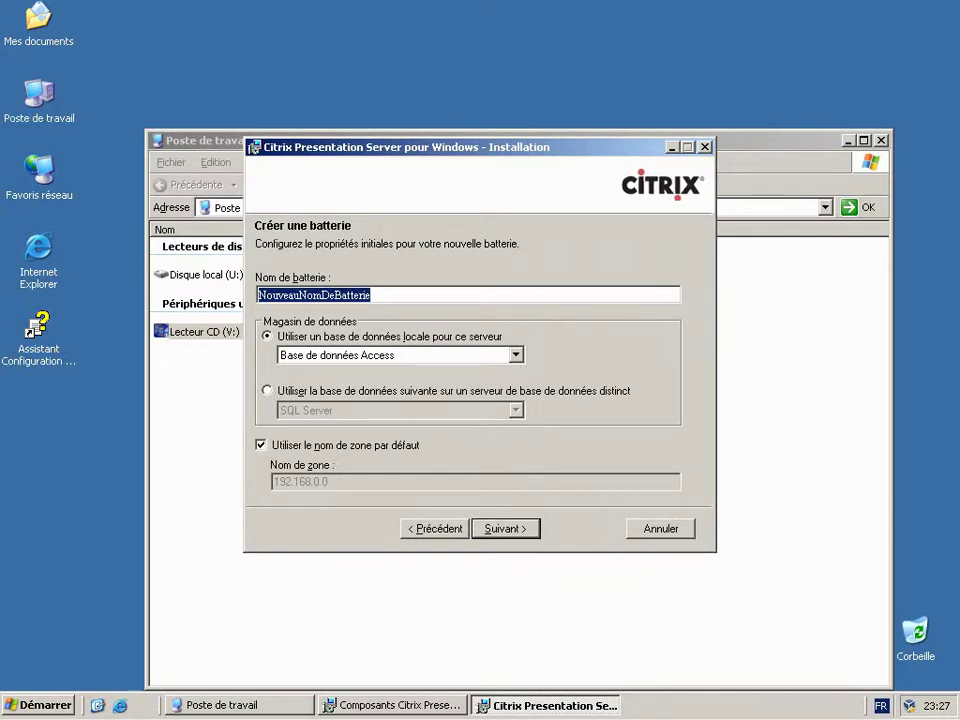
key(BackSpace)
text(M)
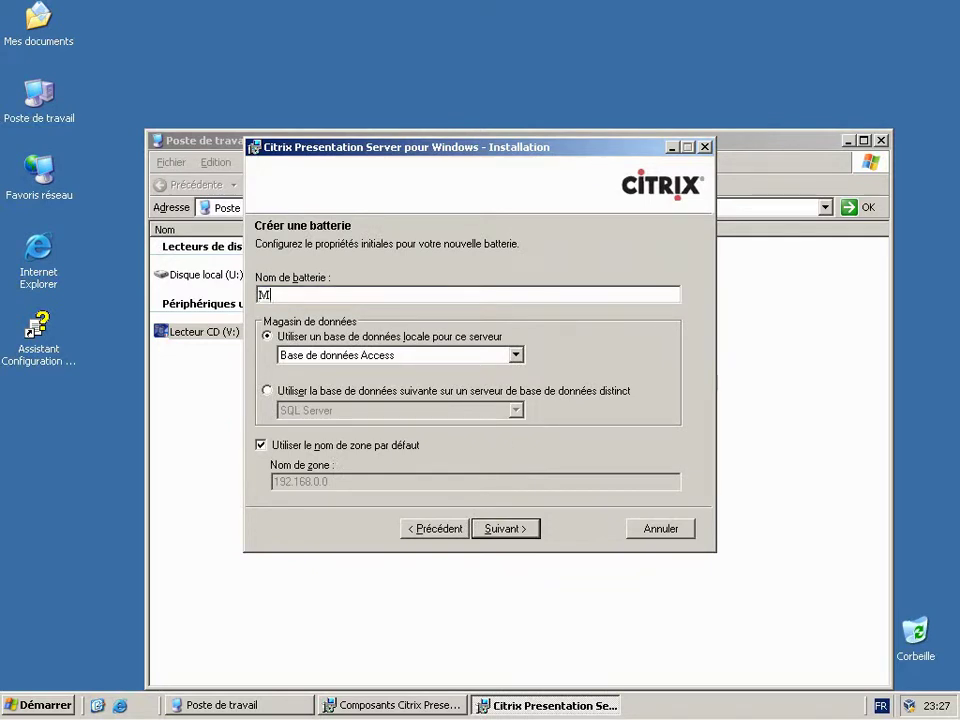
text(yBaterie)
click(495, 530)
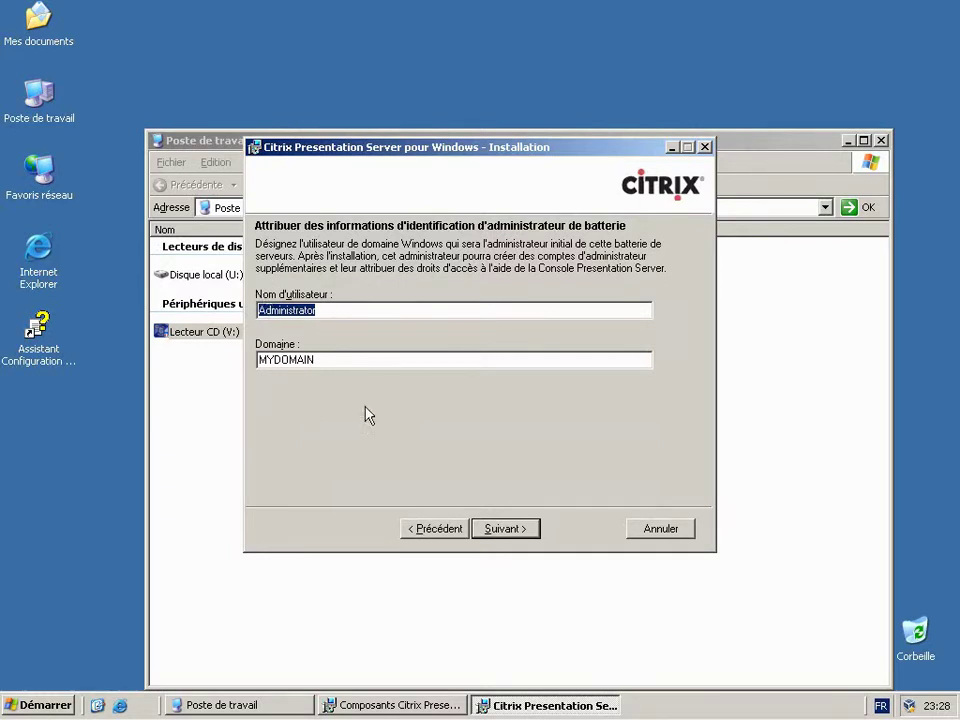
click(507, 529)
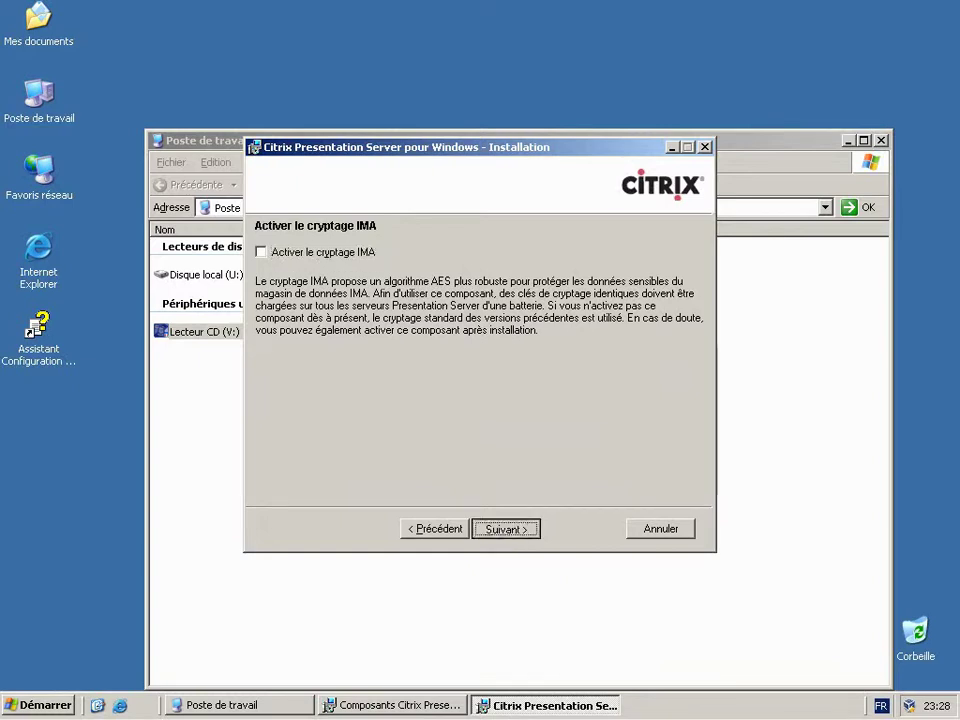
click(505, 529)
- Clear the placeholder host name of the Citrix licence server, keep the default port 27000 and continue
click(585, 311)
key(shift+Home)
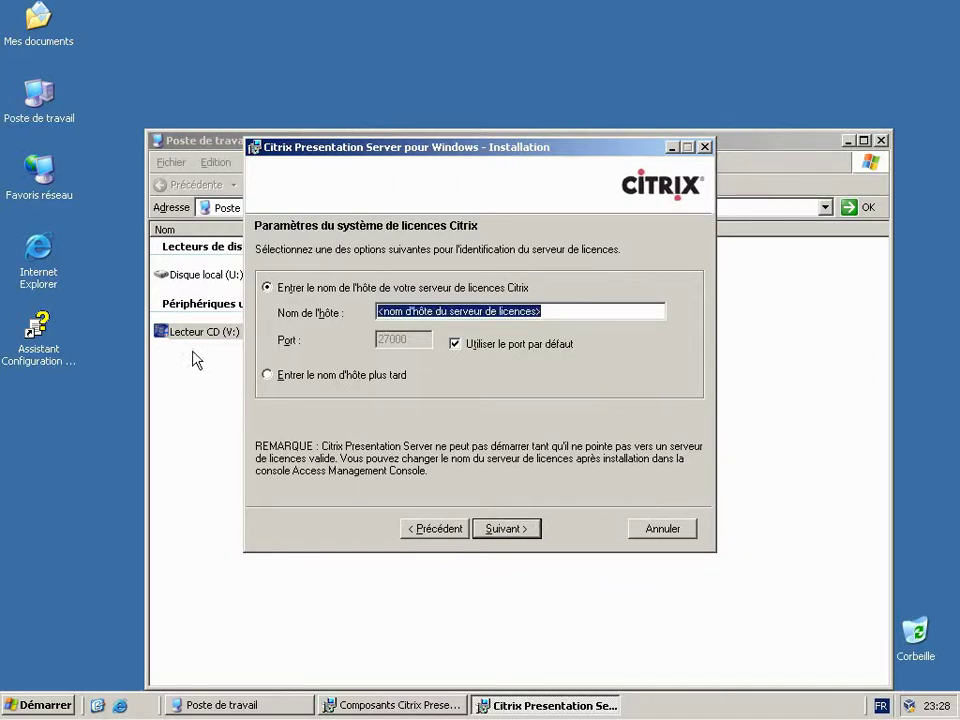
key(BackSpace)
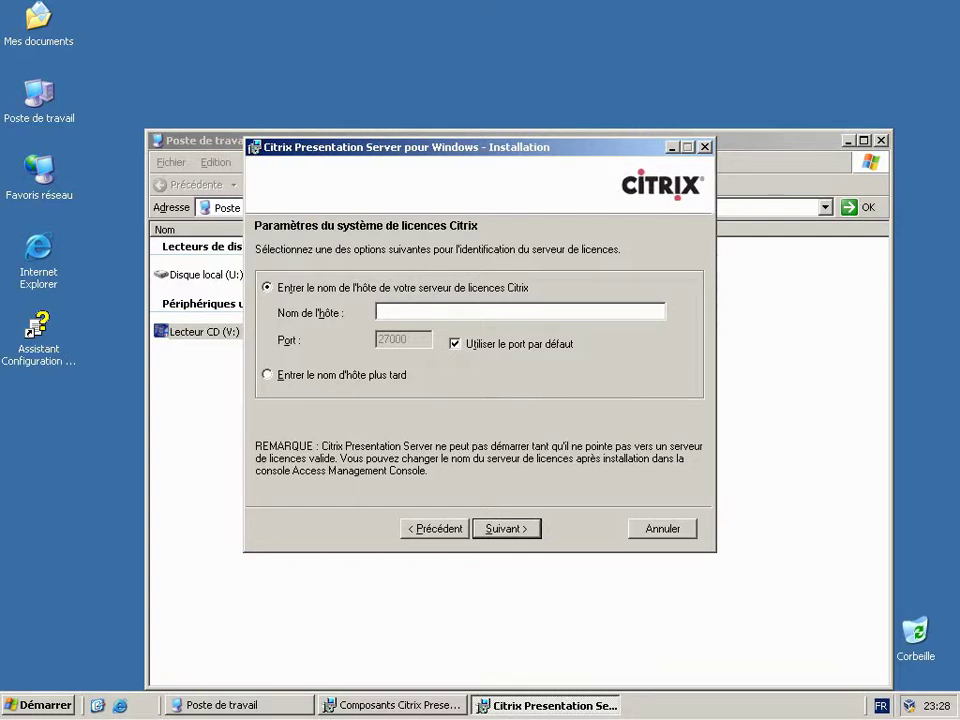
key(Return)
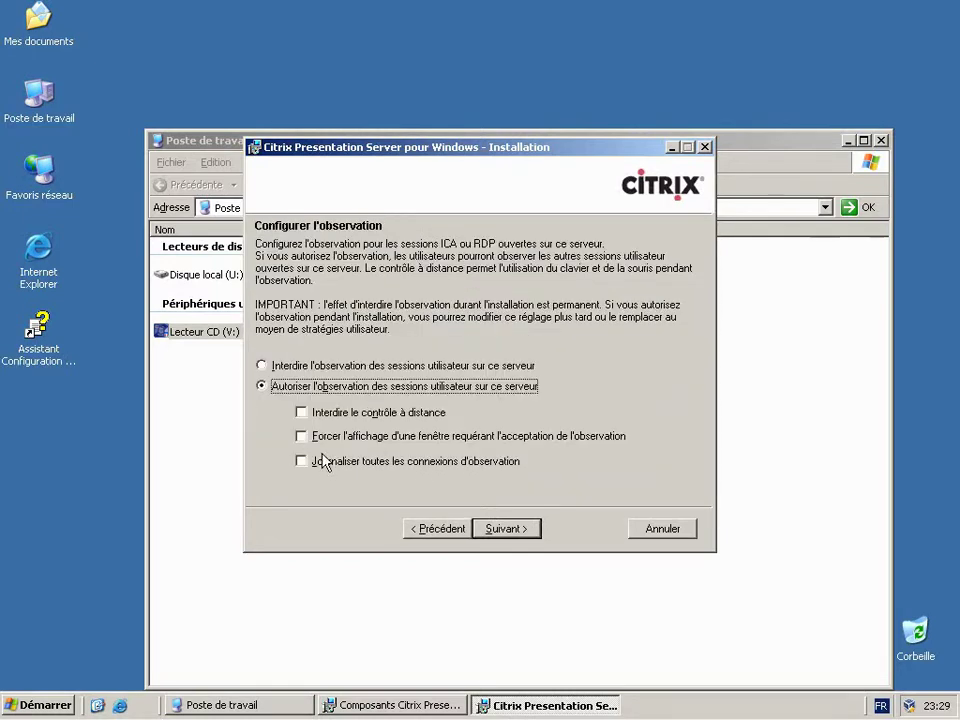
- Allow session shadowing with a forced acceptance prompt, and keep TCP/IP port 80 for the Citrix XML Service
click(304, 438)
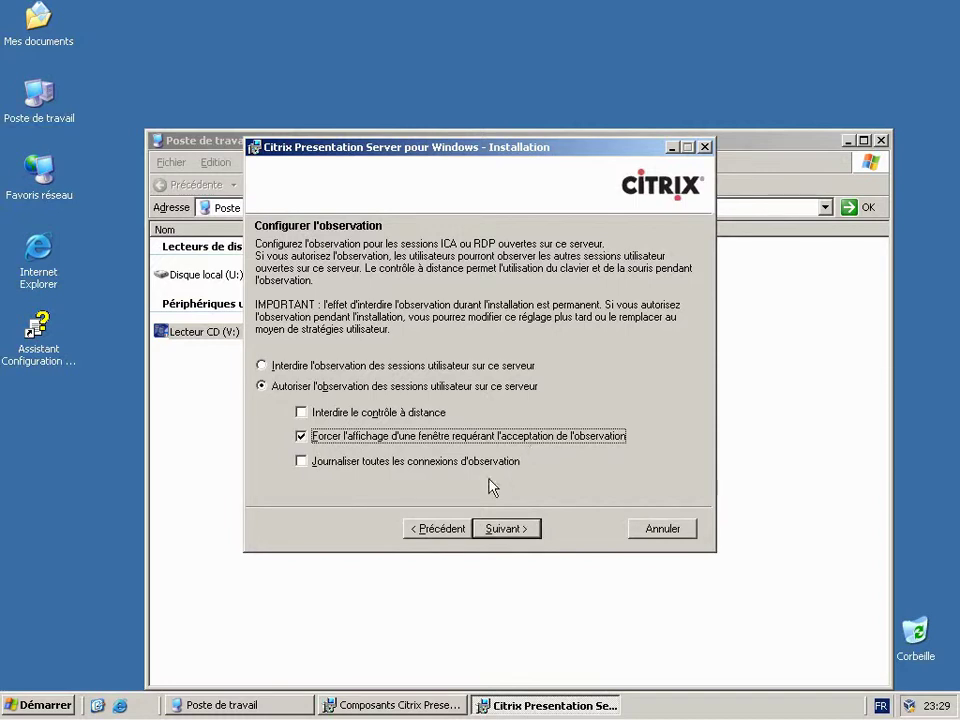
click(503, 529)
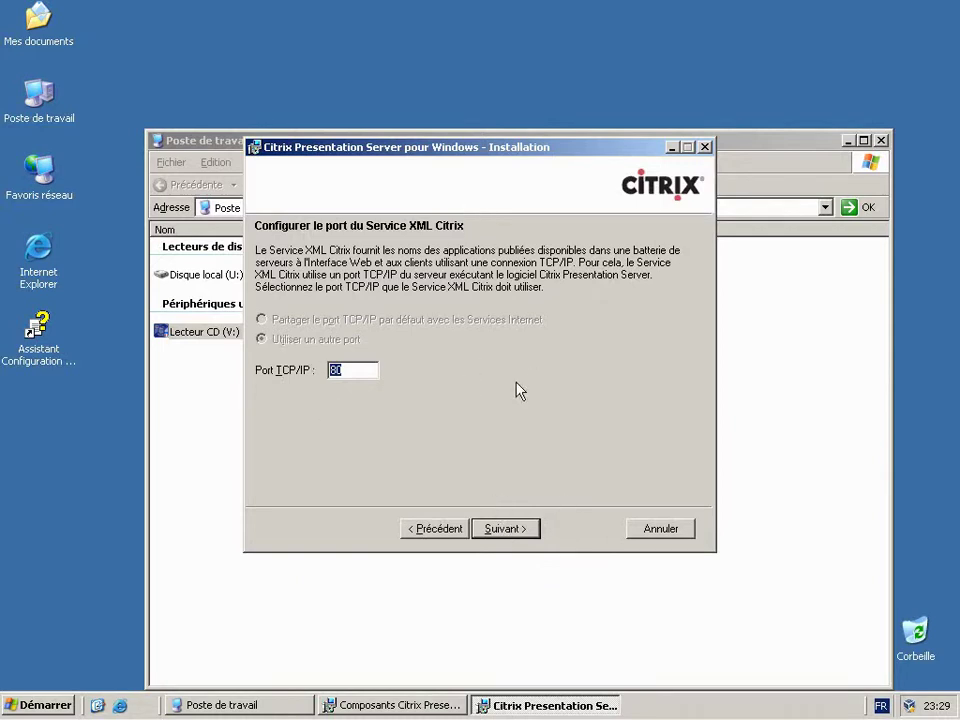
click(503, 529)
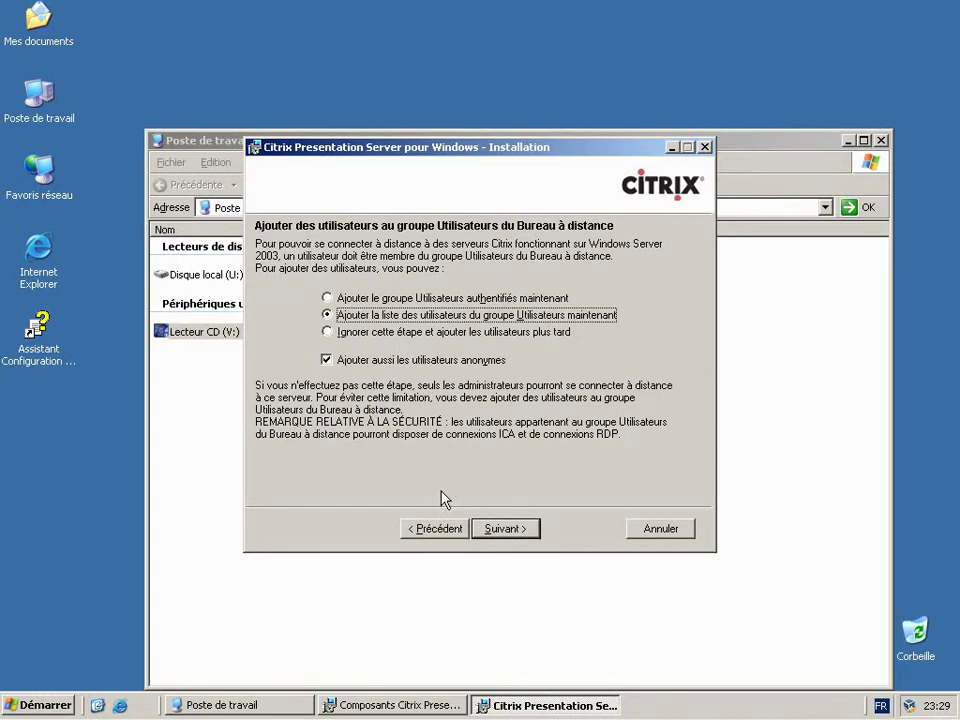
- Skip adding the user groups to the Remote Desktop users, keep anonymous users included, and run the Presentation Server installation through to its end
click(340, 332)
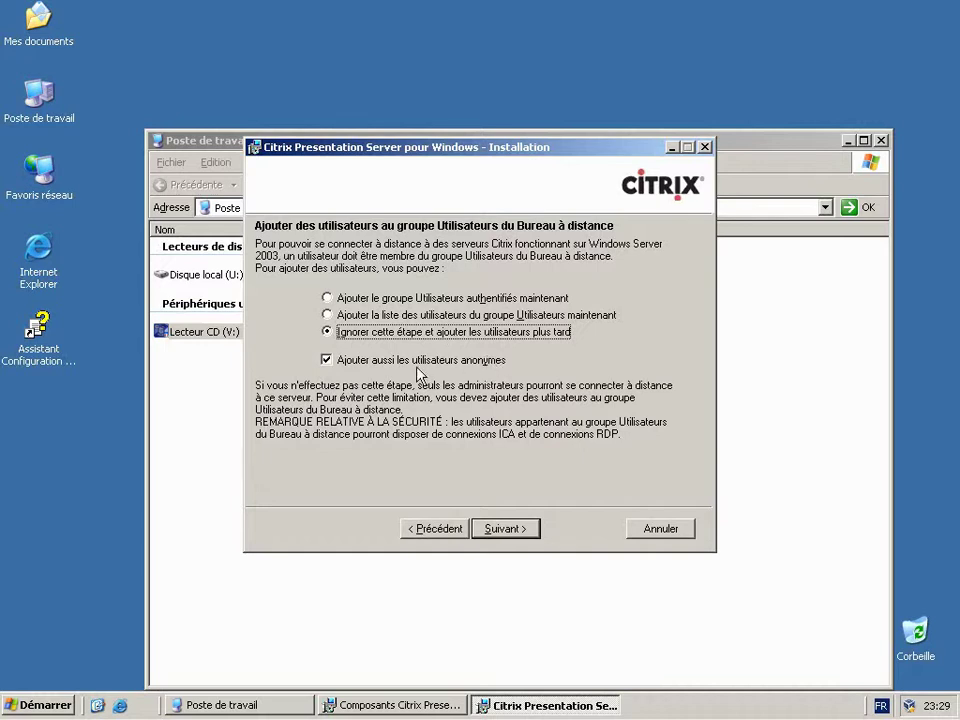
click(506, 532)
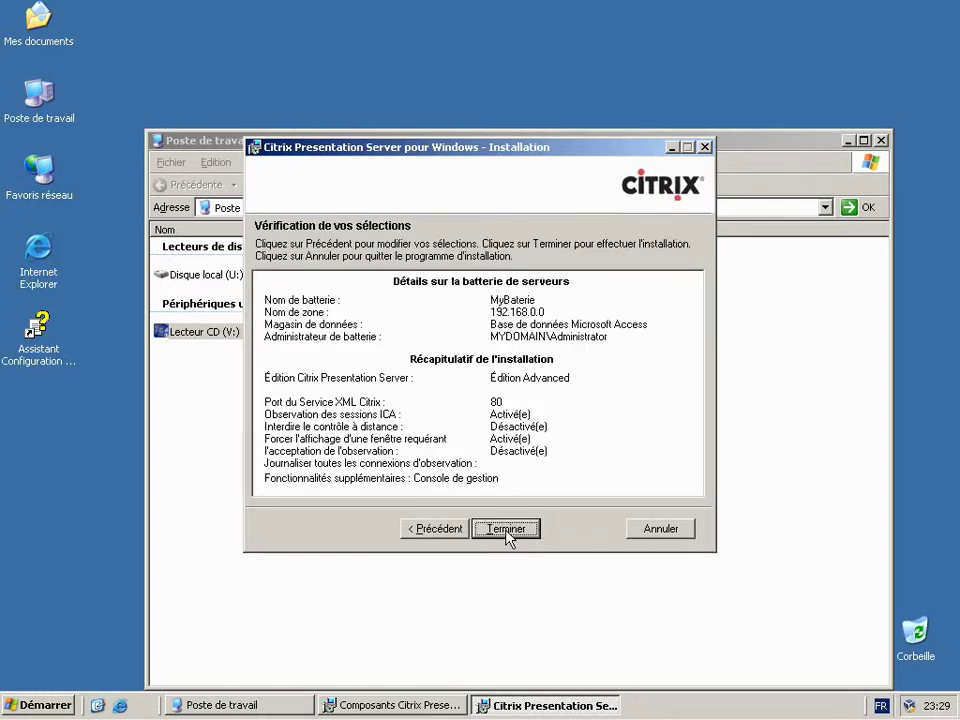
click(506, 530)
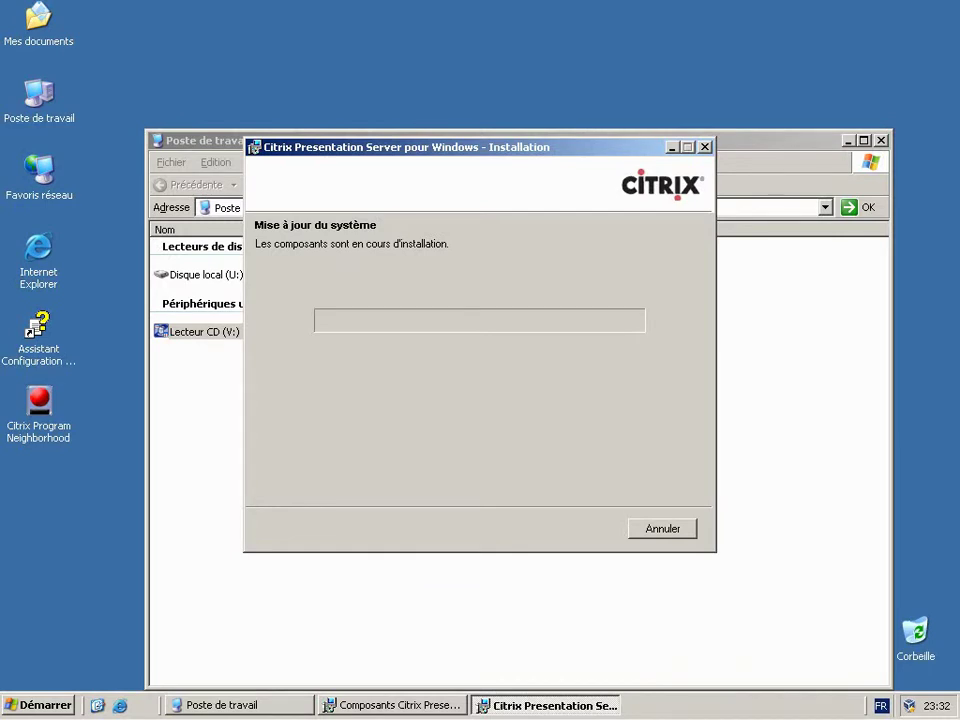
click(448, 364)
click(506, 526)
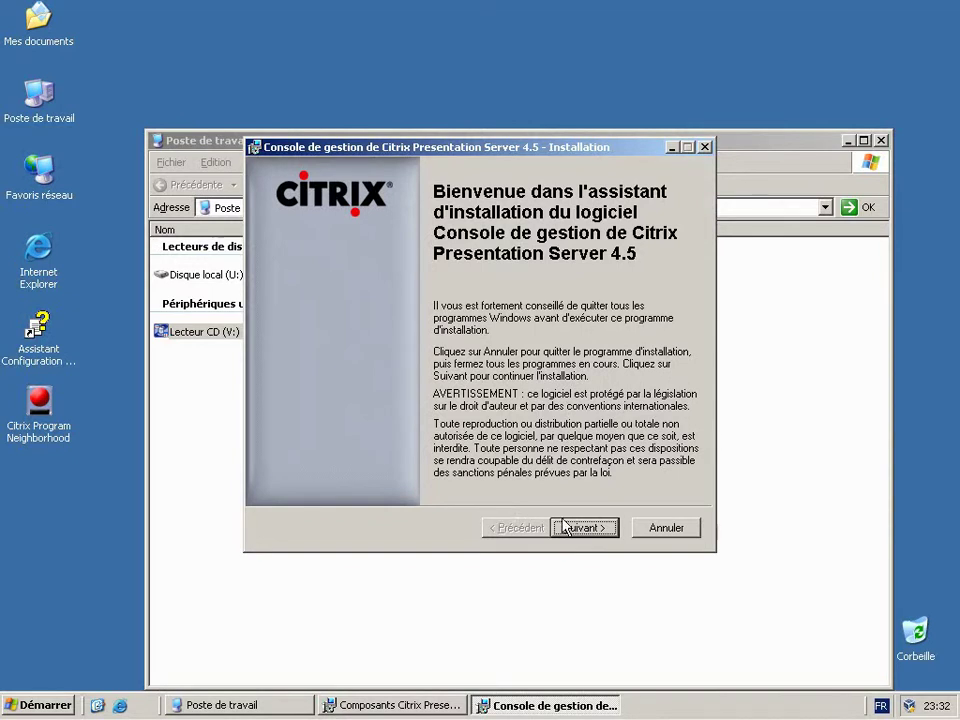
- Install the Citrix Presentation Server 4.5 management console and finish its wizard
click(609, 530)
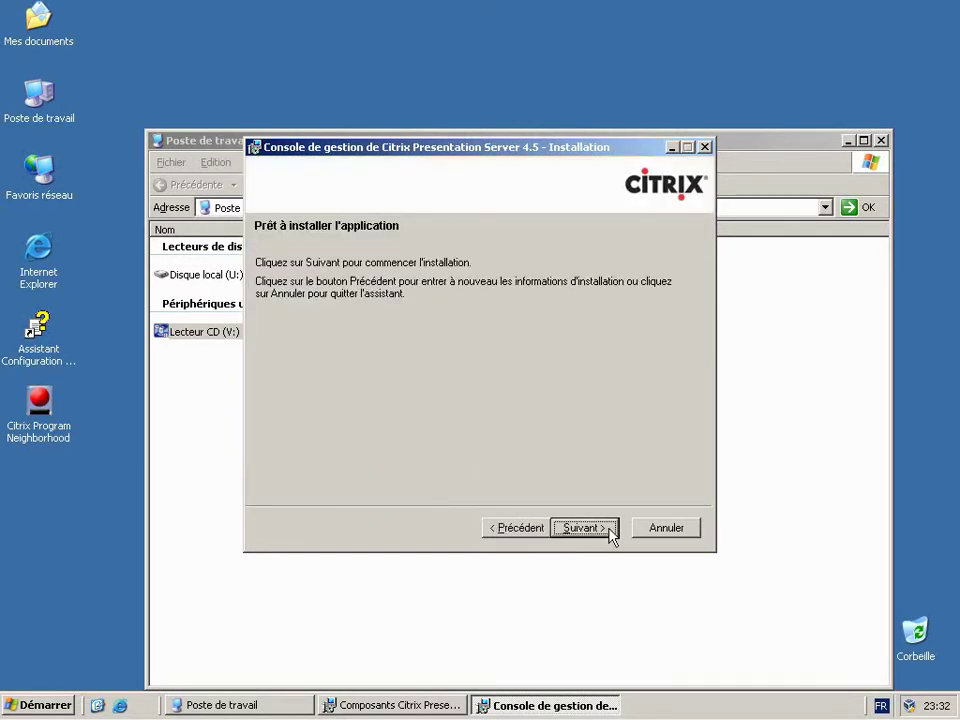
click(584, 528)
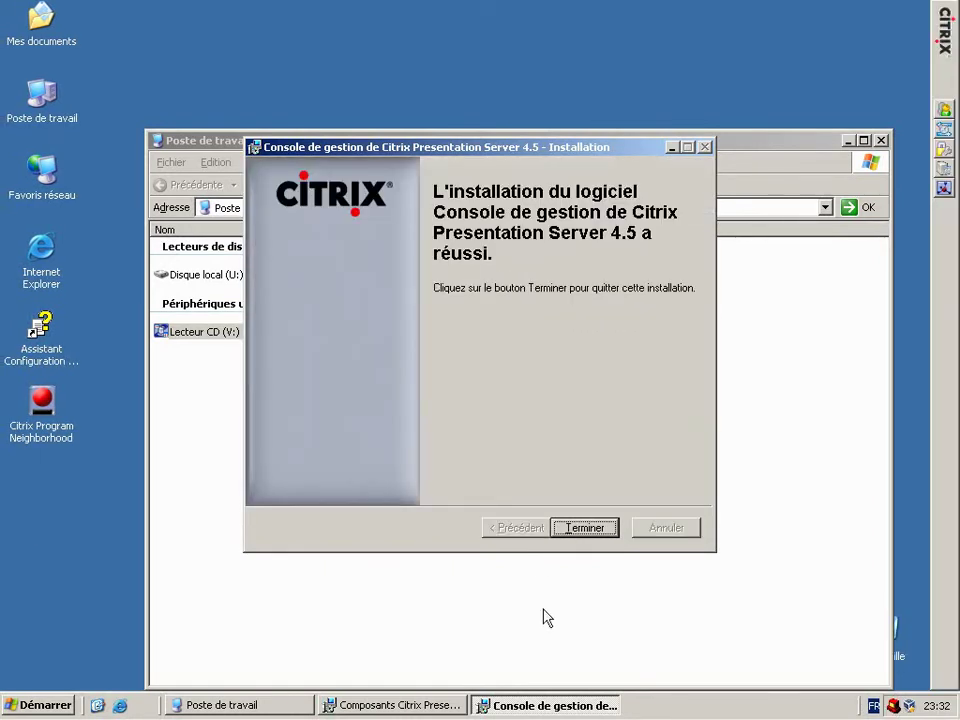
click(583, 527)
- Install Document Center in U:\Program Files\Citrix\, then close its wizard and the overall installation summary
click(581, 530)
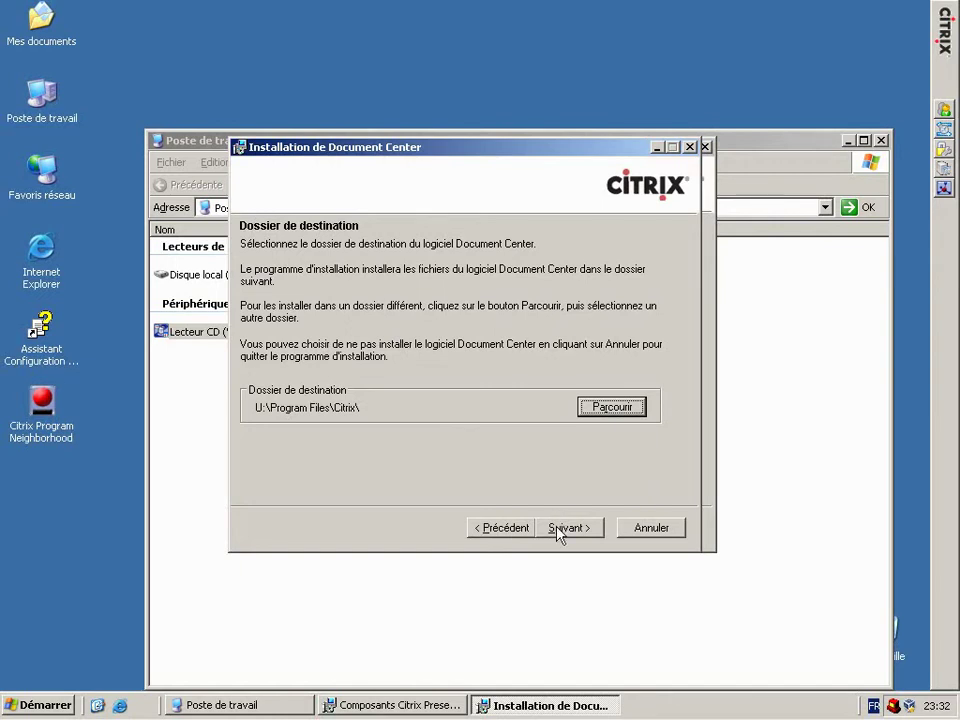
click(560, 528)
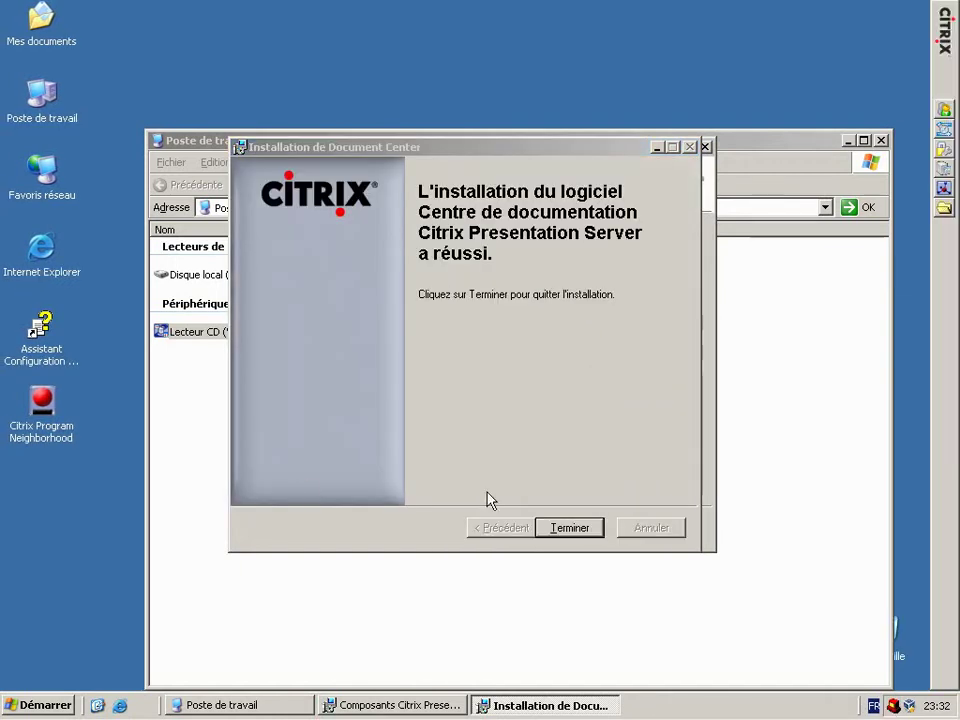
click(576, 532)
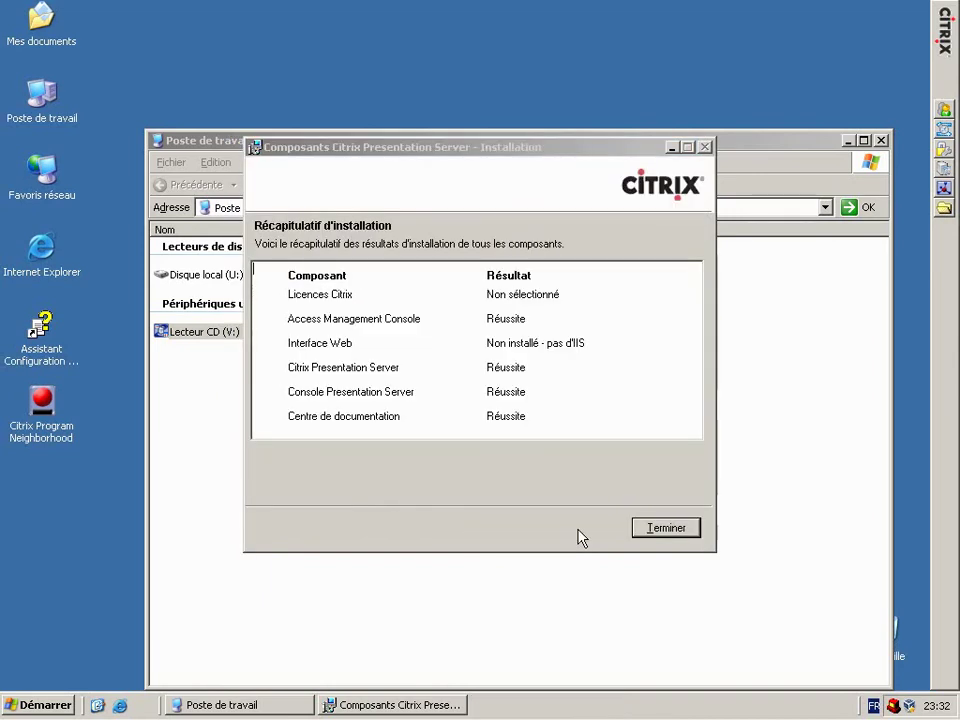
click(645, 531)
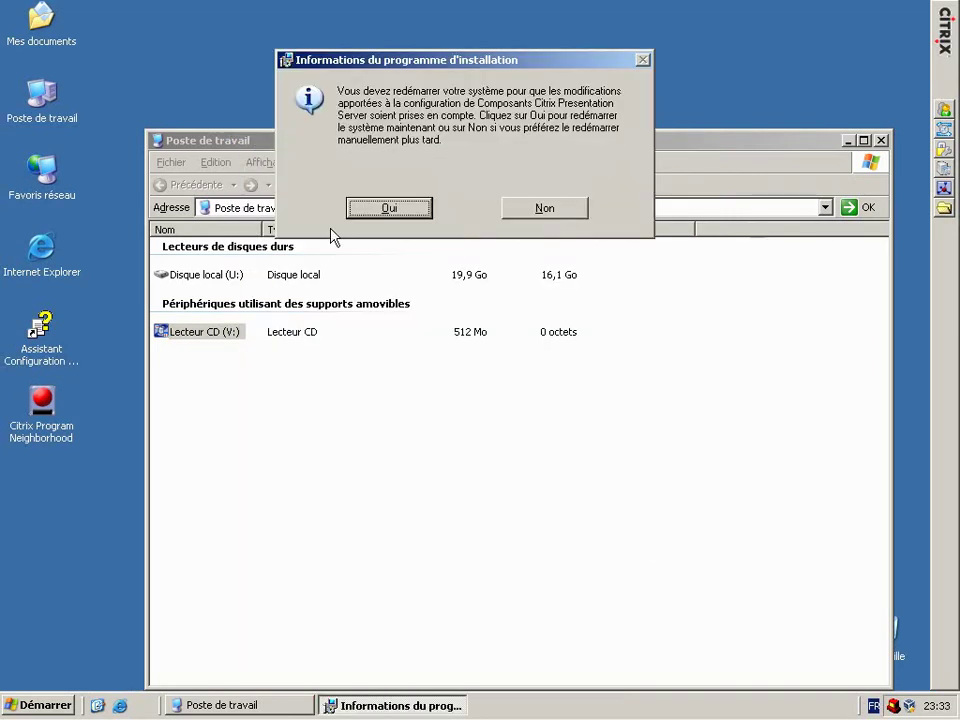